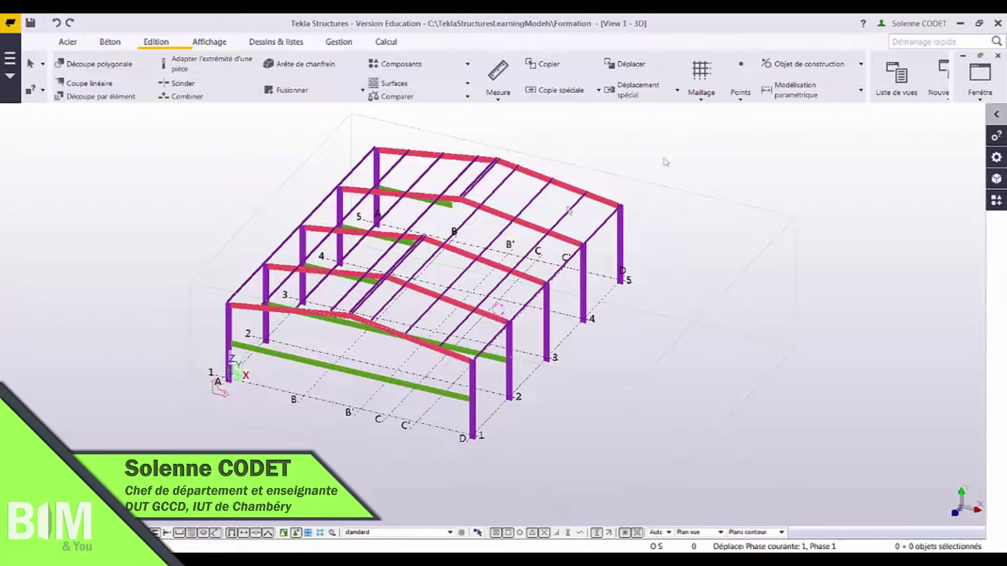
Step: Open View 3 - File 1 and examine the portal frame's rafters and column top in elevation
left_click(978, 76)
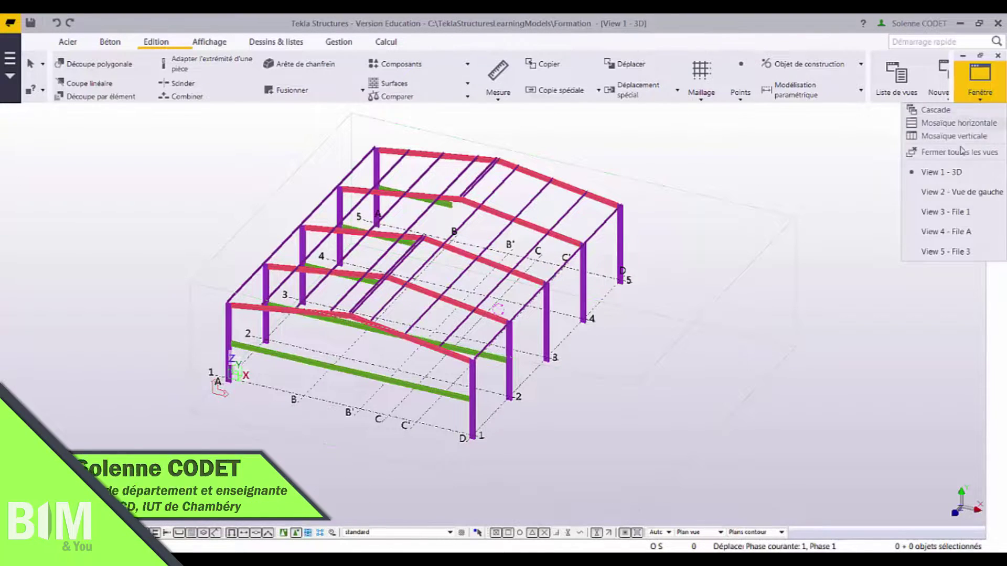
left_click(954, 215)
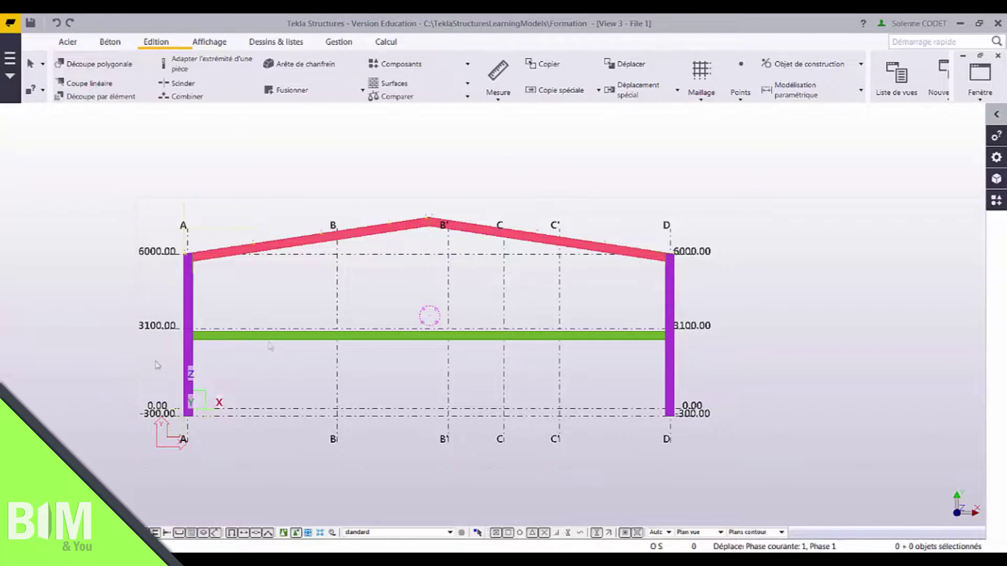
scroll(381, 323, "up", 3)
scroll(381, 324, "down", 1)
scroll(144, 154, "up", 3)
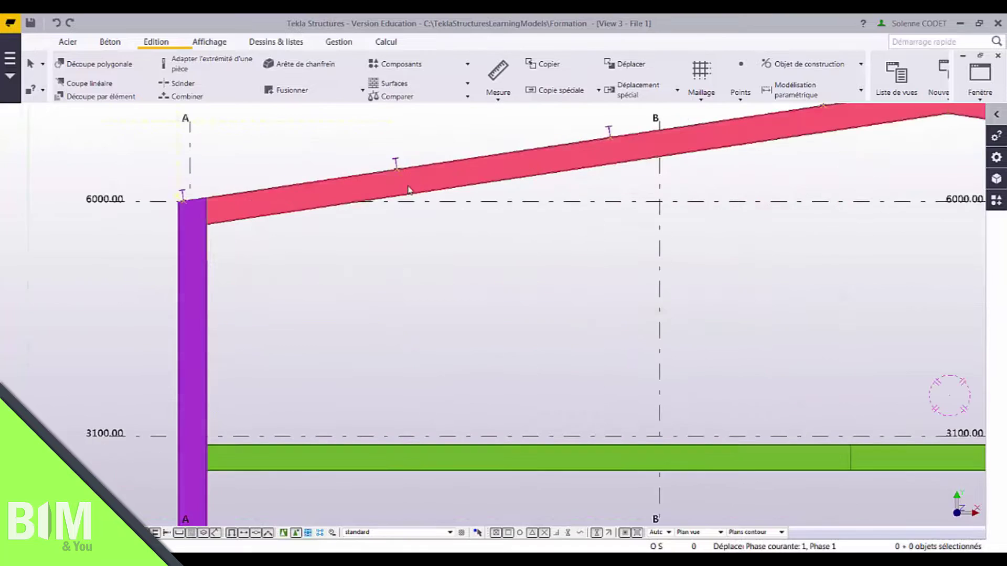
scroll(722, 165, "down", 1)
scroll(723, 165, "down", 3)
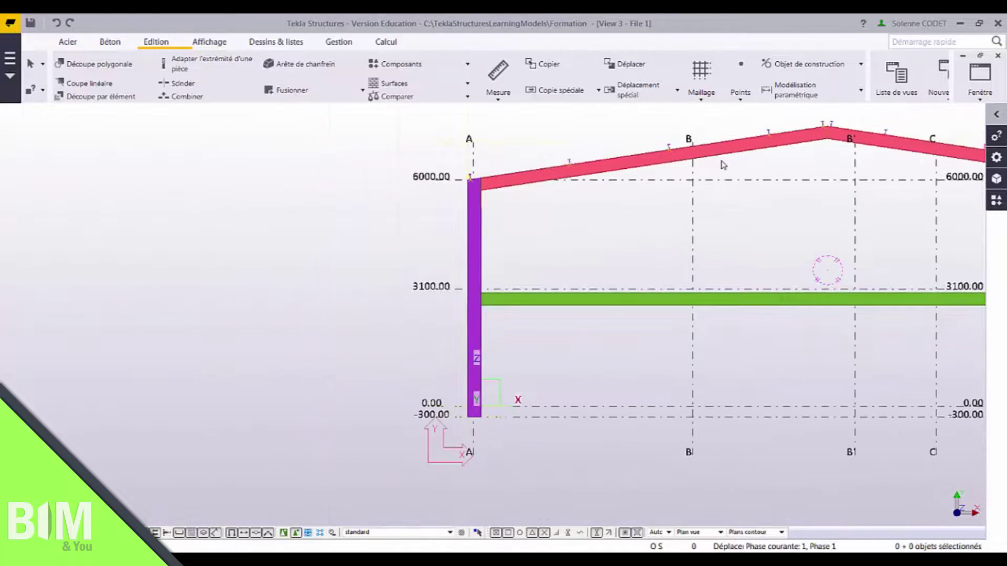
key("Home")
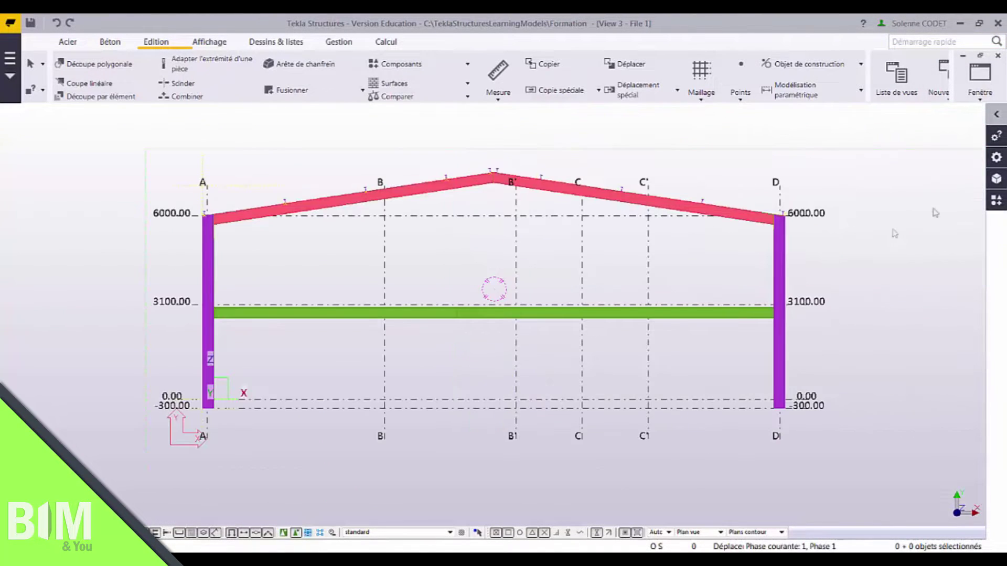
Step: Open the Applications & composants catalogue and expand the Jarrets group under Acier
left_click(998, 117)
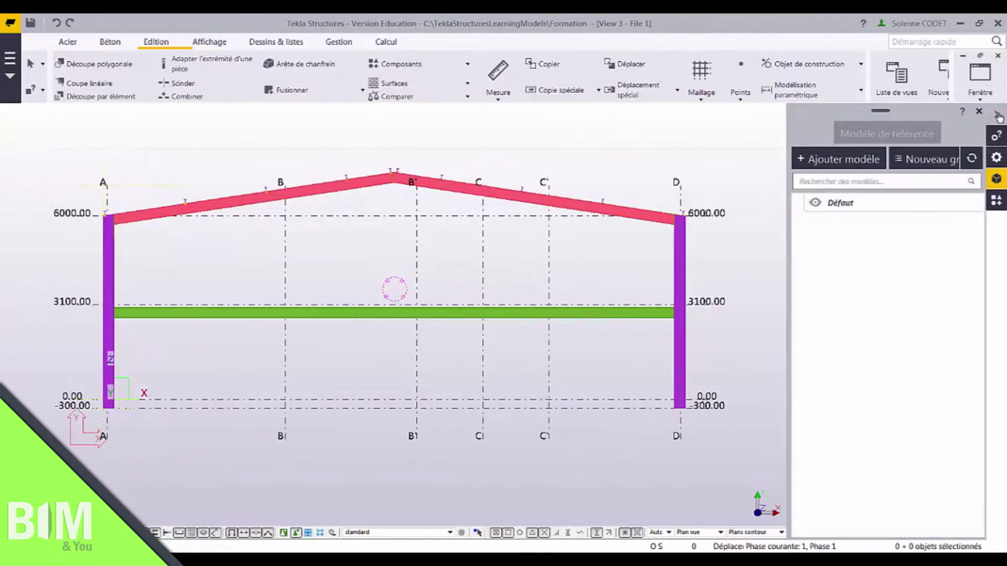
left_click(996, 203)
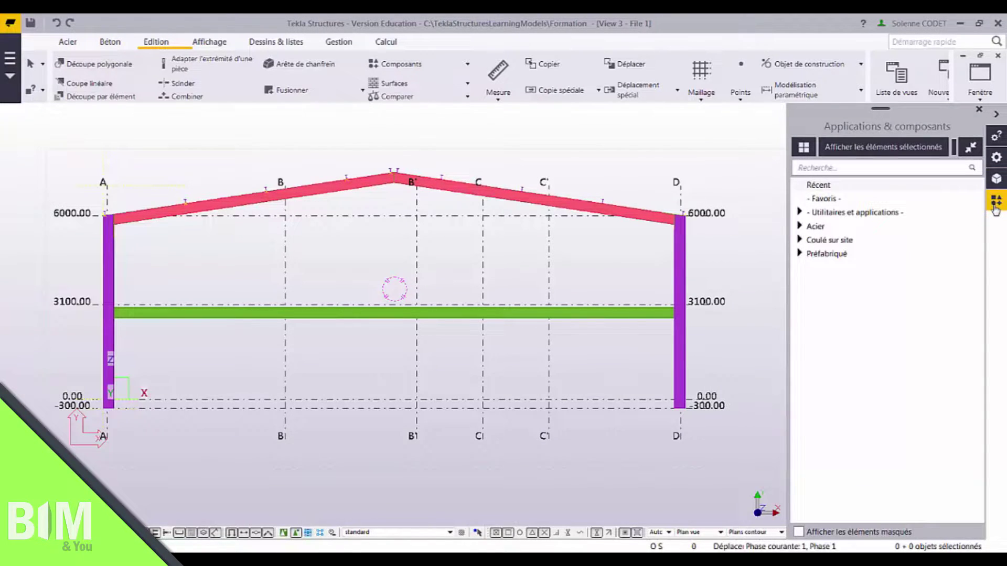
left_click(800, 226)
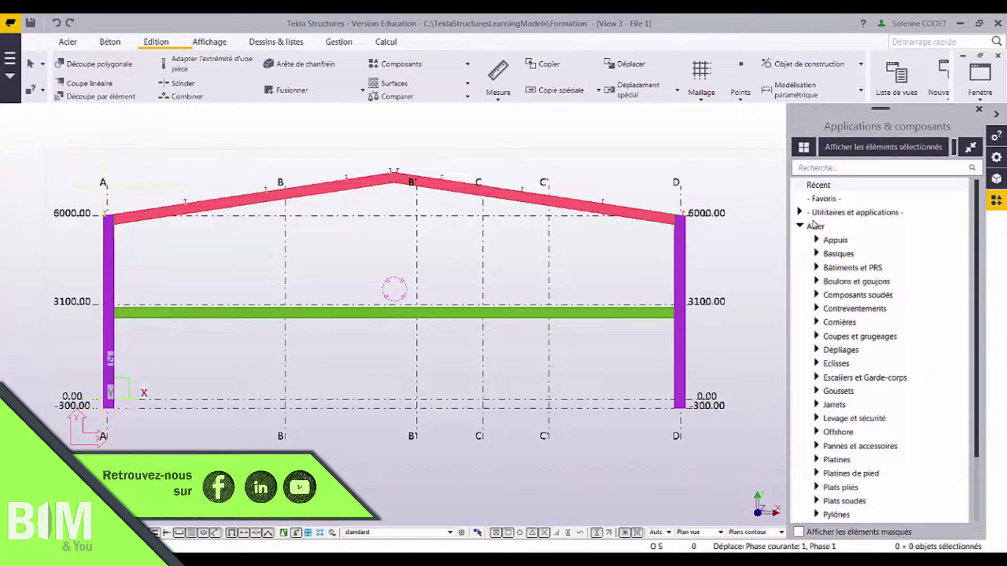
left_click(817, 405)
scroll(973, 283, "down", 3)
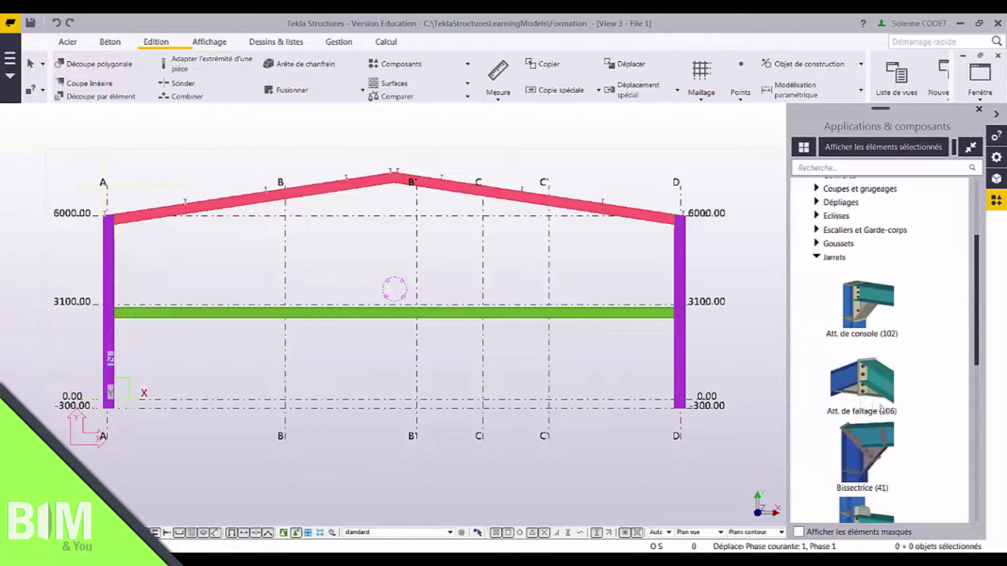
Step: Start the Att. de faîtage (106) component, review its elements, parameters and bolt settings, and accept them
double_click(860, 384)
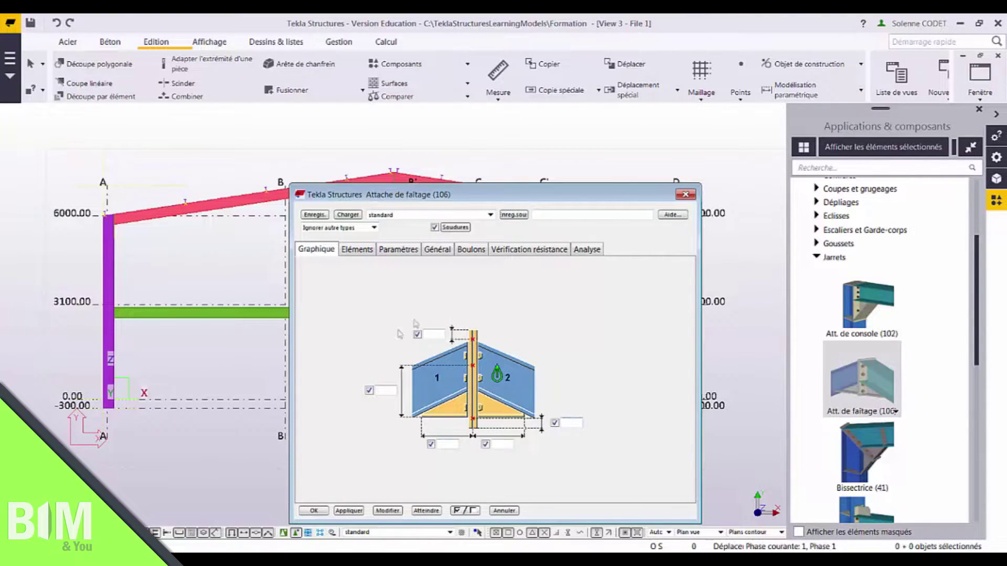
left_click(357, 248)
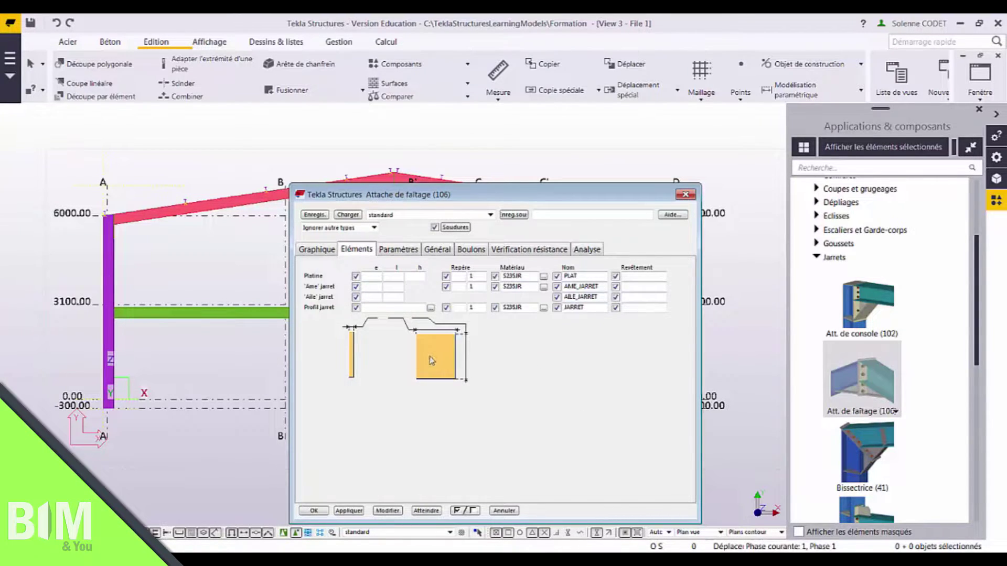
left_click(398, 249)
left_click(523, 370)
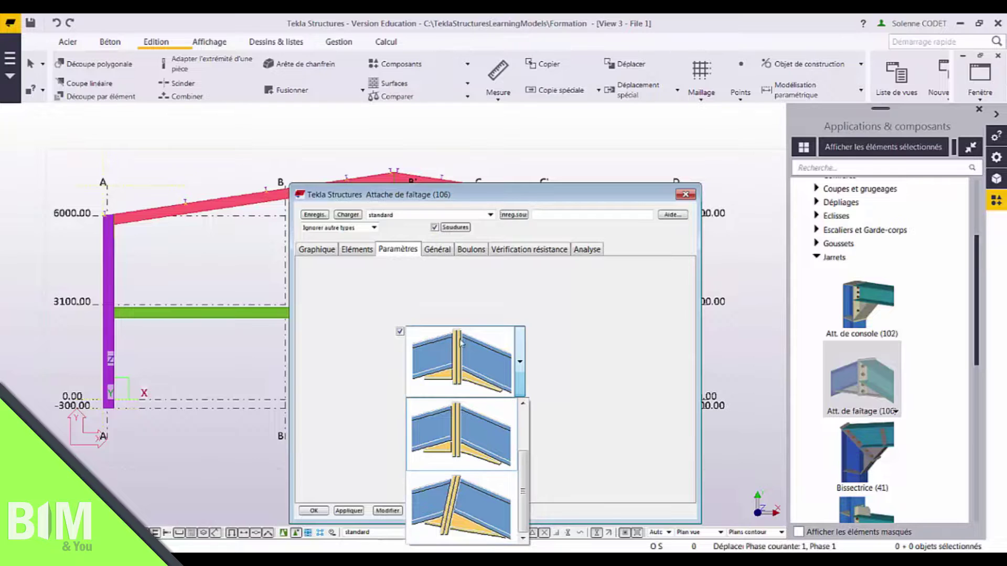
left_click(468, 373)
left_click(470, 250)
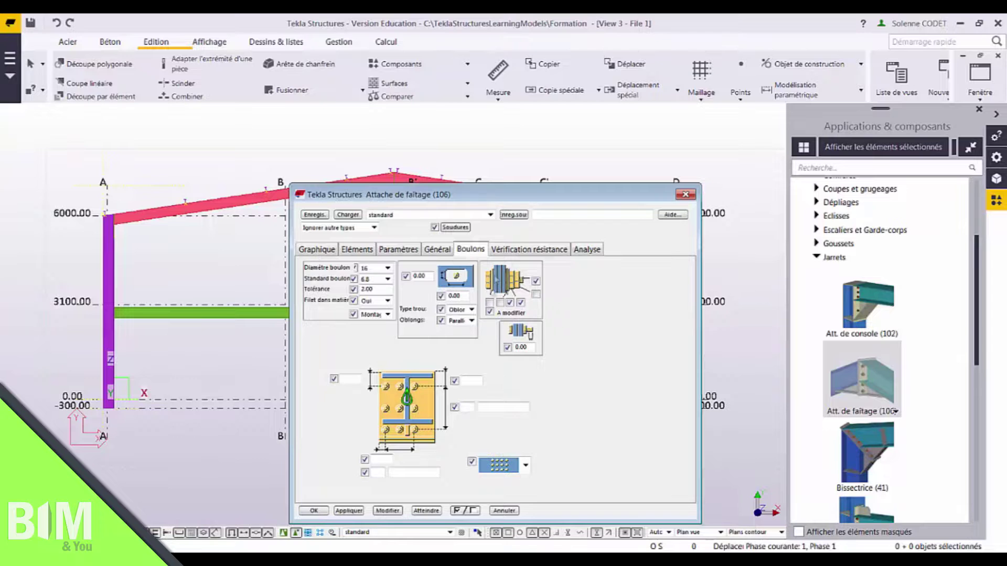
left_click(321, 511)
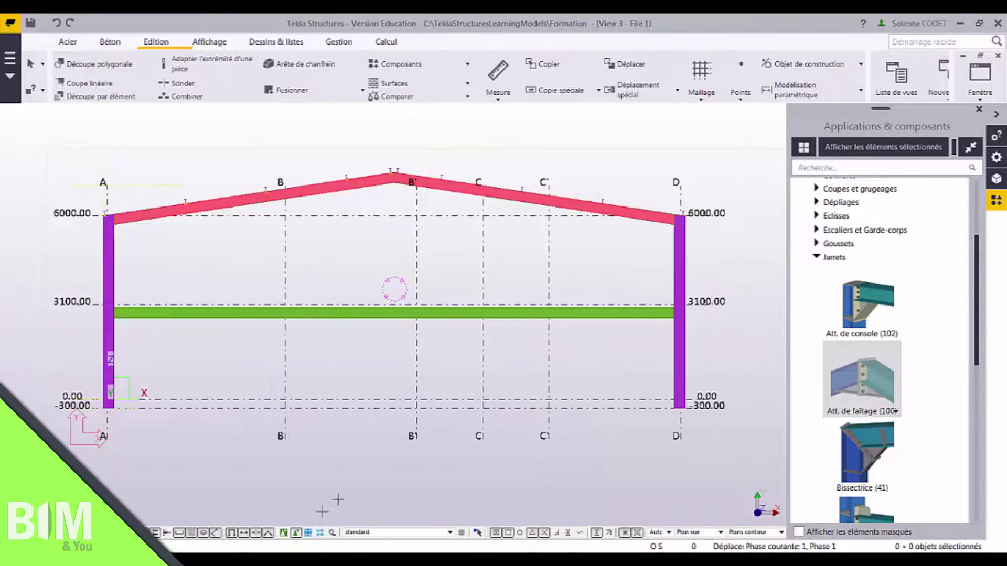
Step: Create the ridge connection between the two rafters of the frame, picking the axis A side rafter first
left_click(388, 180)
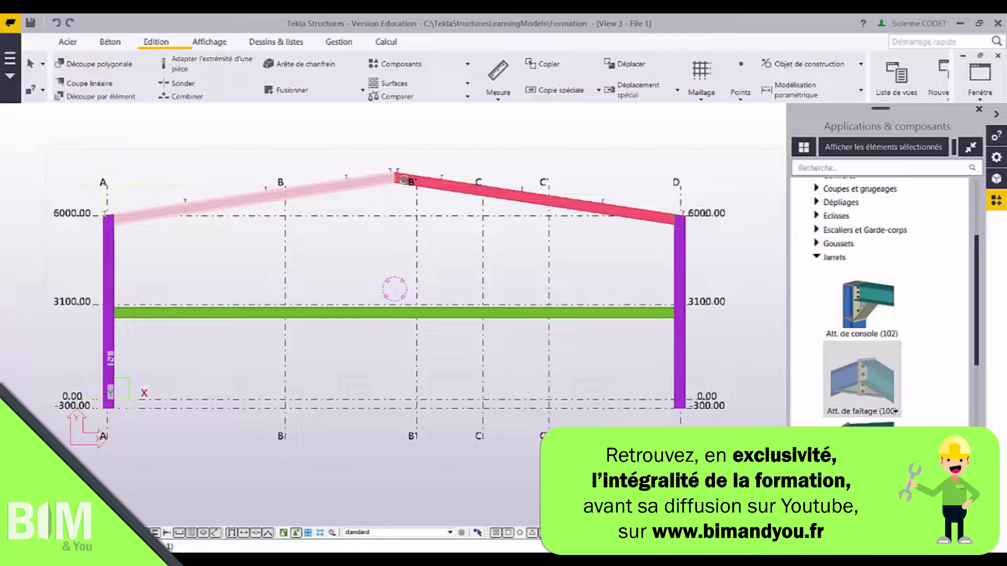
left_click(400, 180)
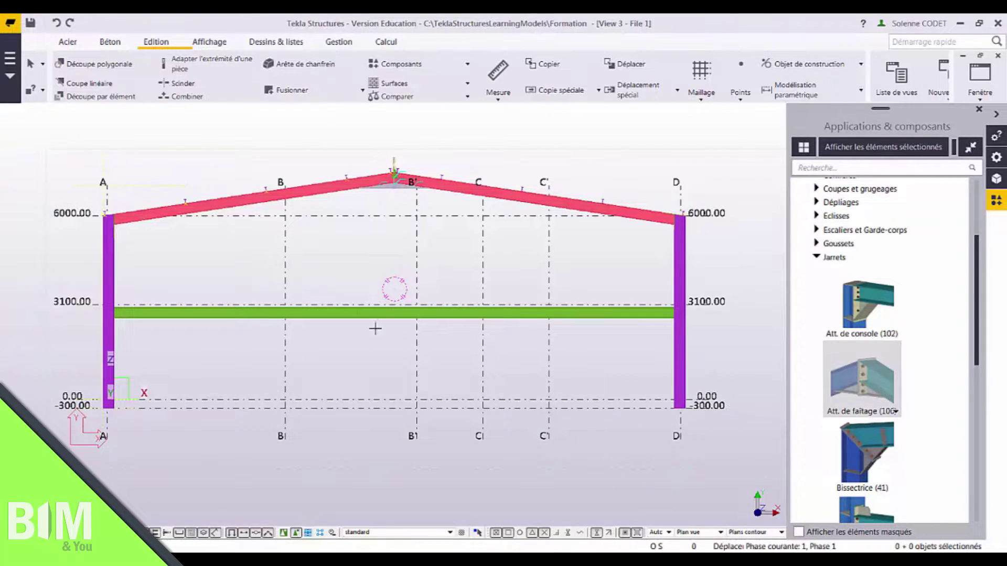
scroll(395, 174, "up", 5)
scroll(394, 177, "up", 2)
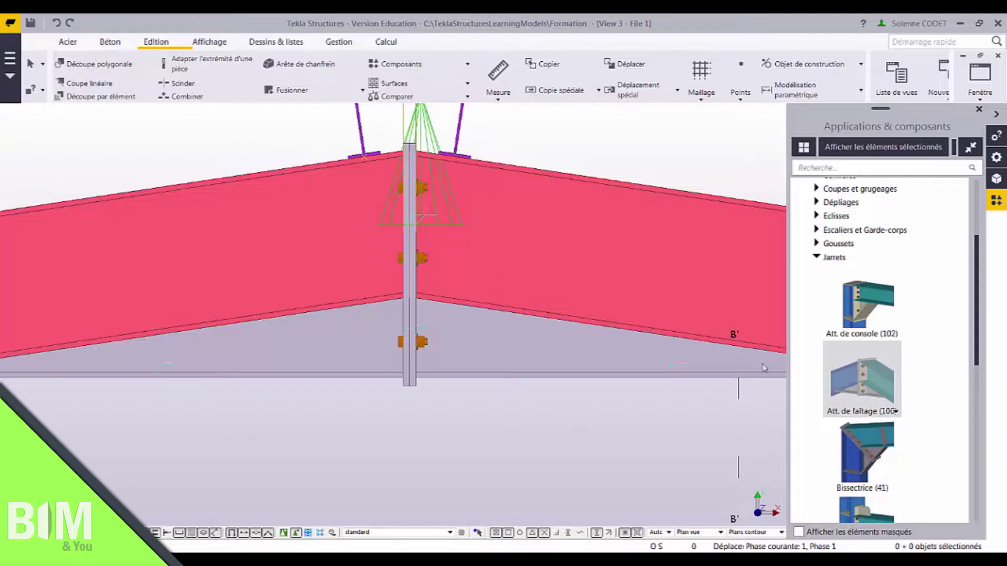
Step: Open the properties of the placed ridge connection with its haunch and plate elements accessible
left_click(426, 115)
scroll(428, 138, "down", 2)
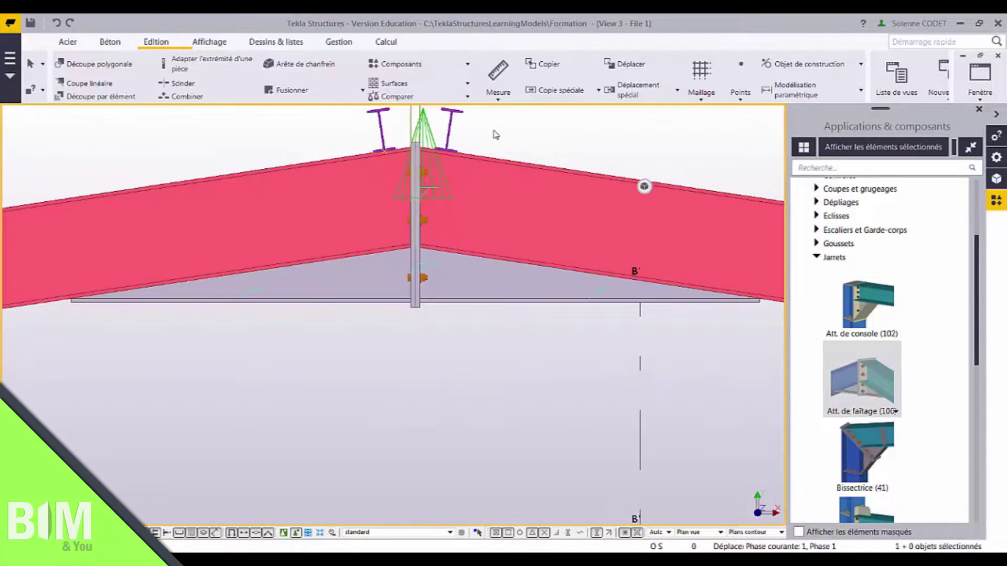
double_click(429, 131)
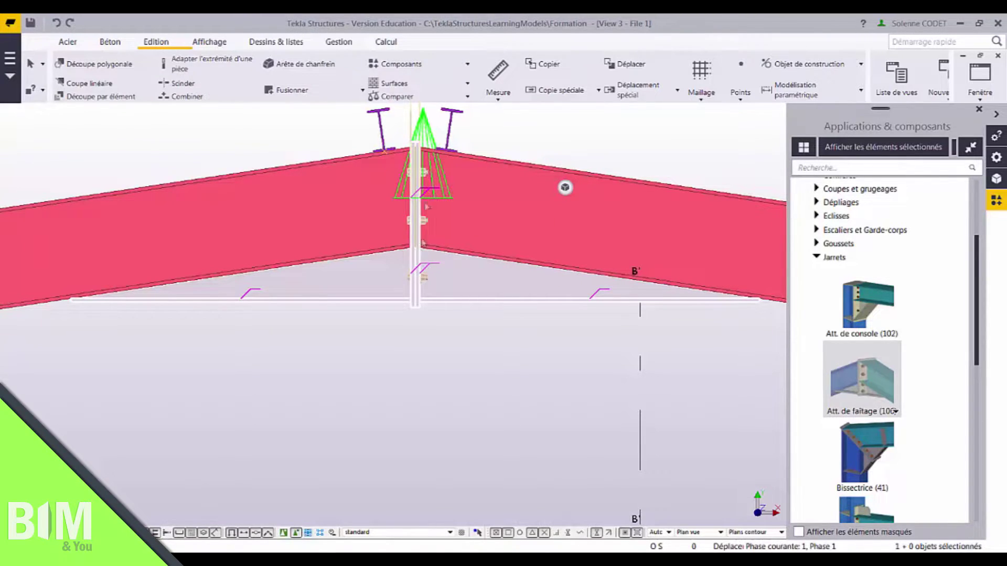
double_click(428, 130)
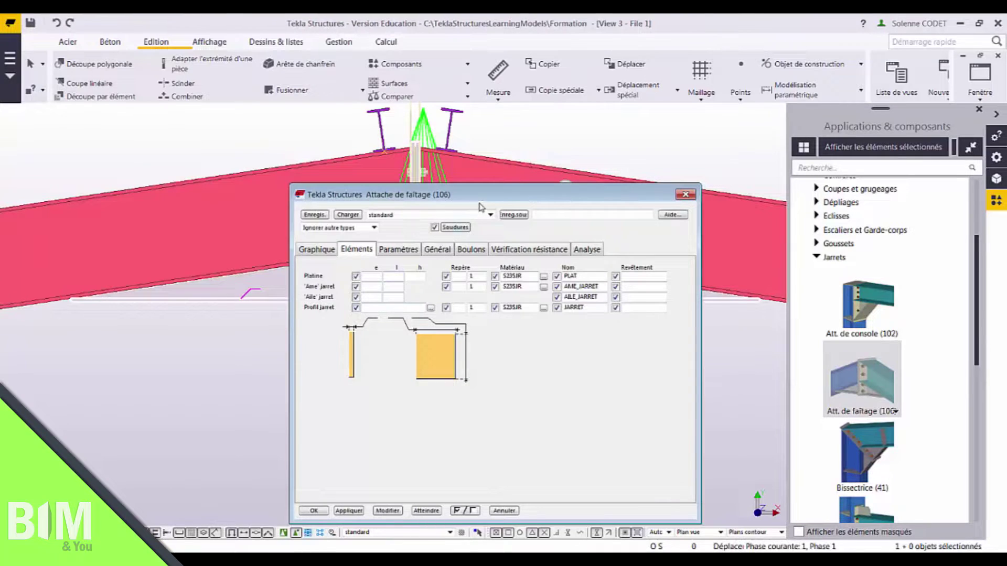
left_click_drag(513, 195, 674, 229)
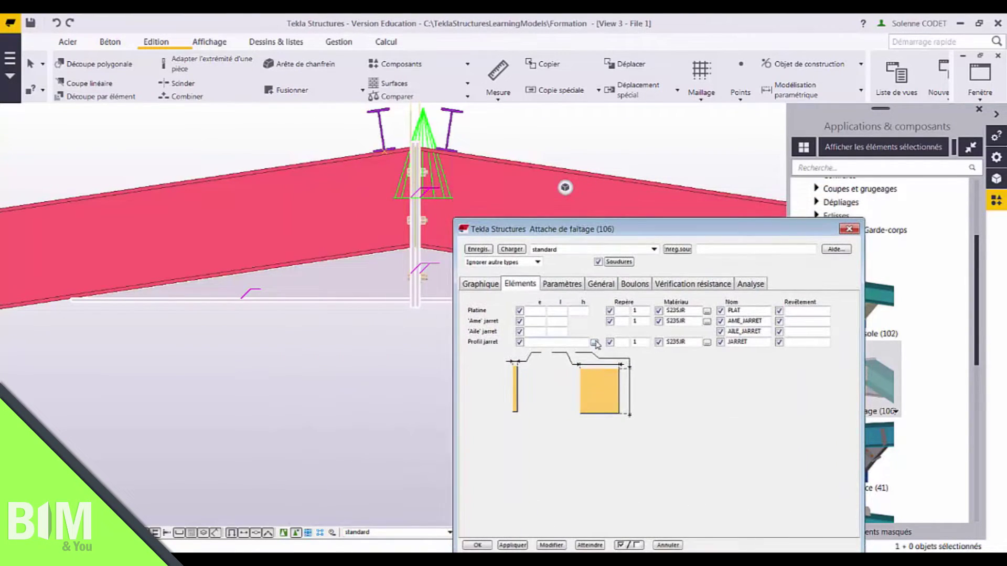
Step: Set the ridge connection's haunch profile (Profil jarret) to IPE360 and apply the modification
left_click(594, 342)
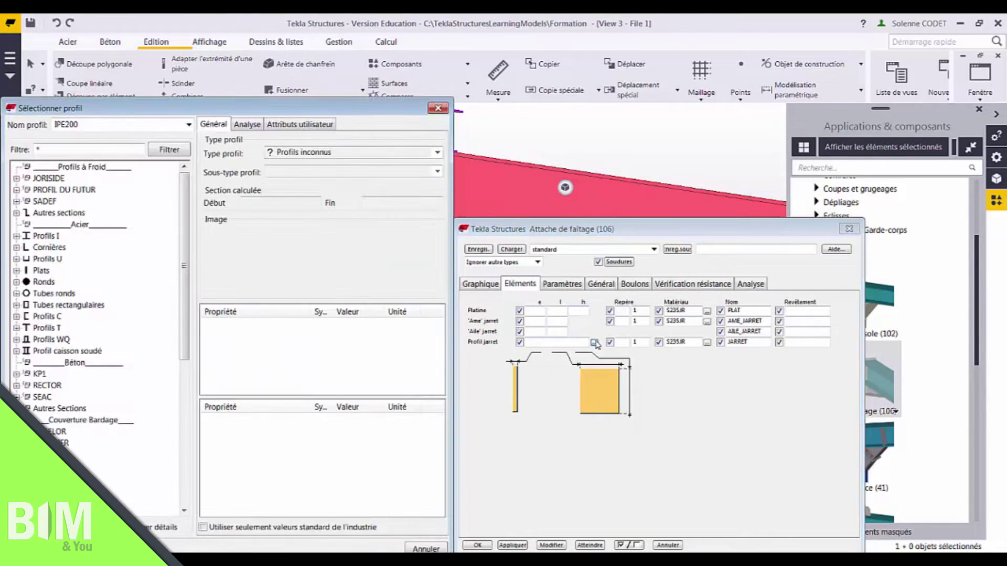
left_click(17, 236)
left_click(26, 305)
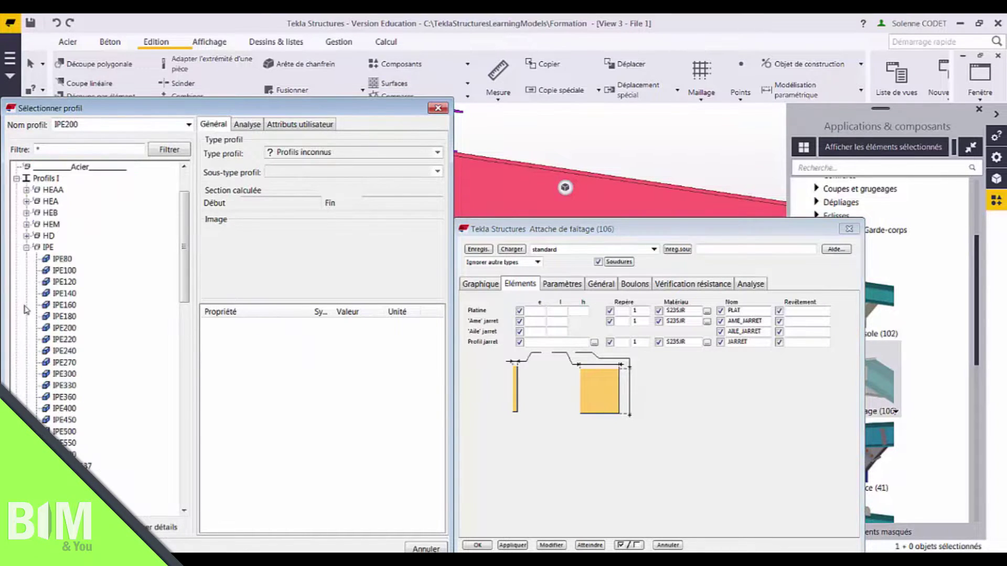
scroll(180, 275, "down", 3)
left_click(65, 283)
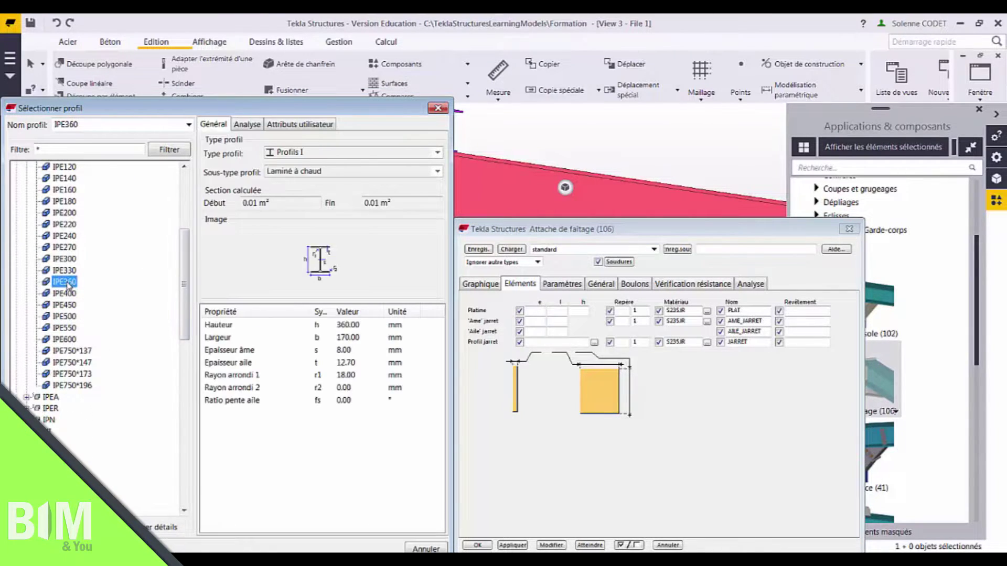
double_click(65, 283)
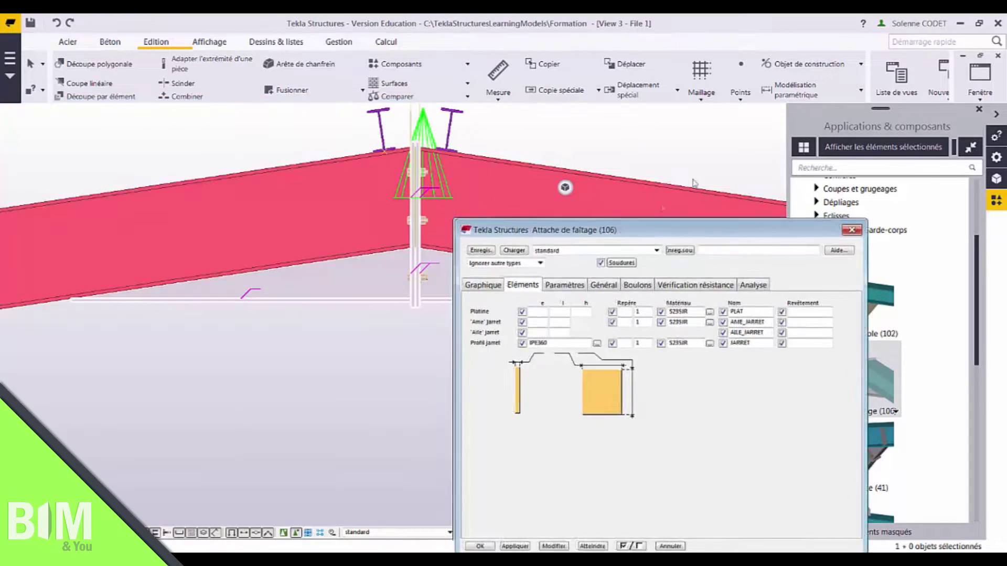
left_click_drag(524, 228, 630, 147)
left_click(645, 465)
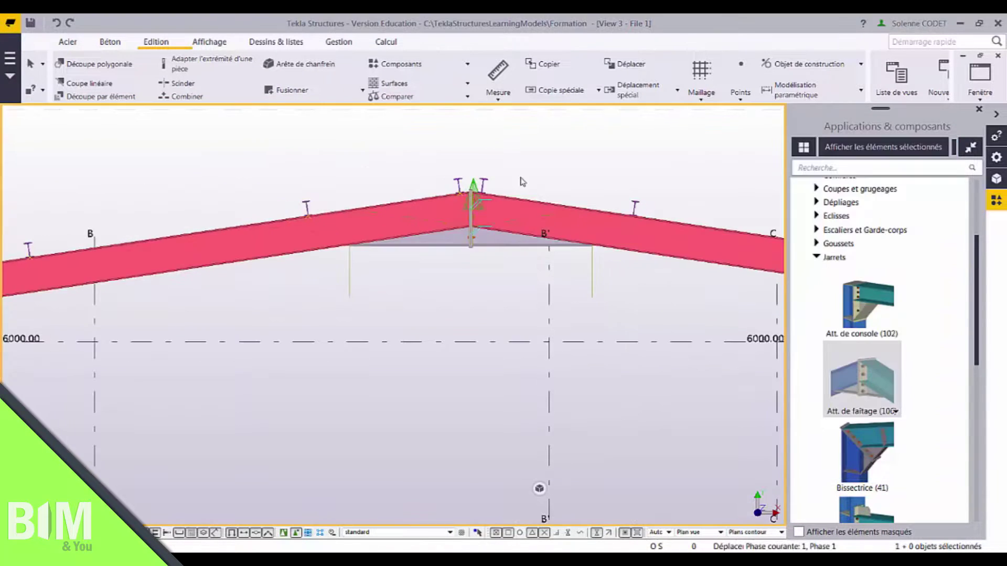
Step: Create an Att. de console (102) connection between the column on axis A and its adjoining rafter
scroll(521, 182, "down", 4)
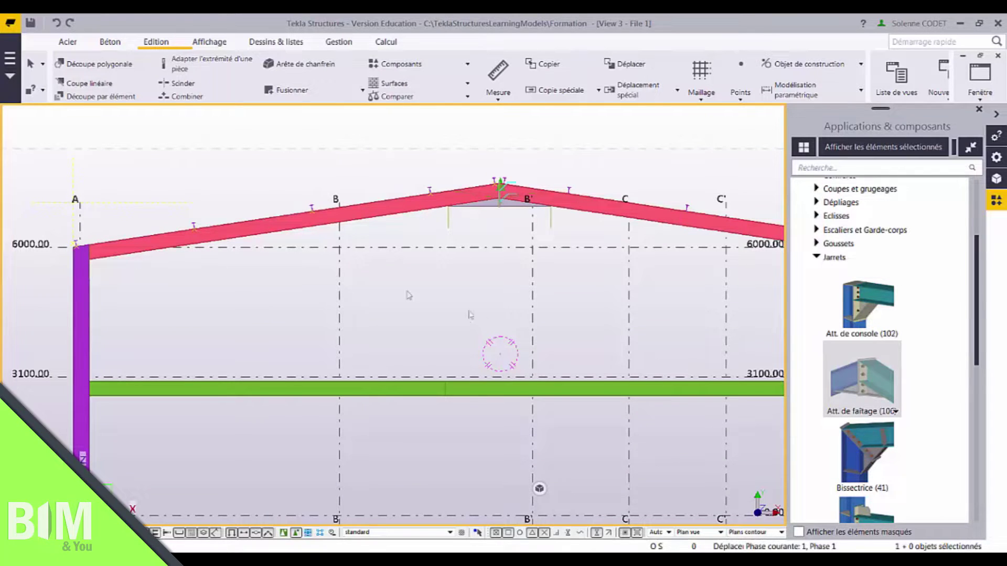
scroll(863, 235, "down", 2)
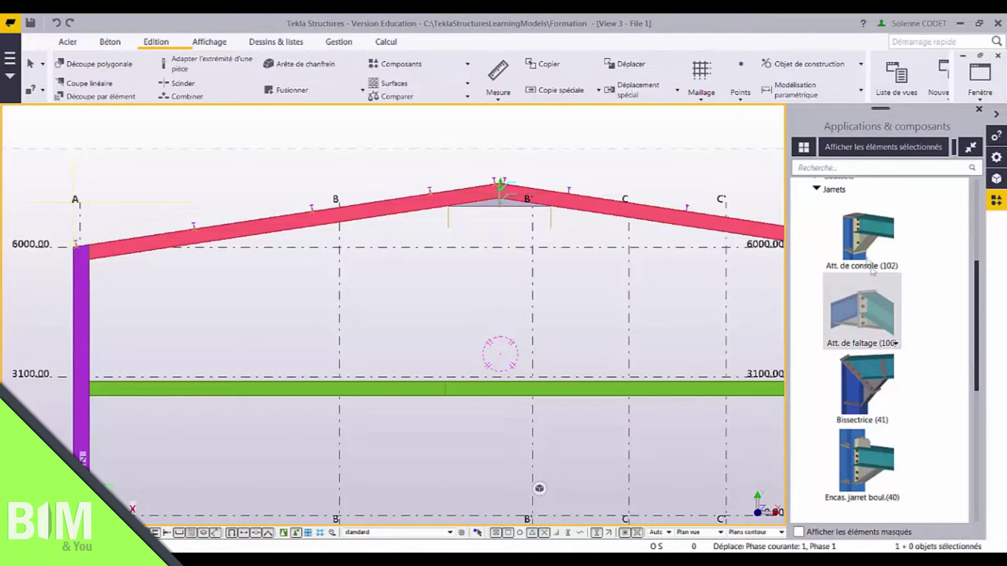
double_click(861, 239)
left_click(708, 175)
left_click(81, 277)
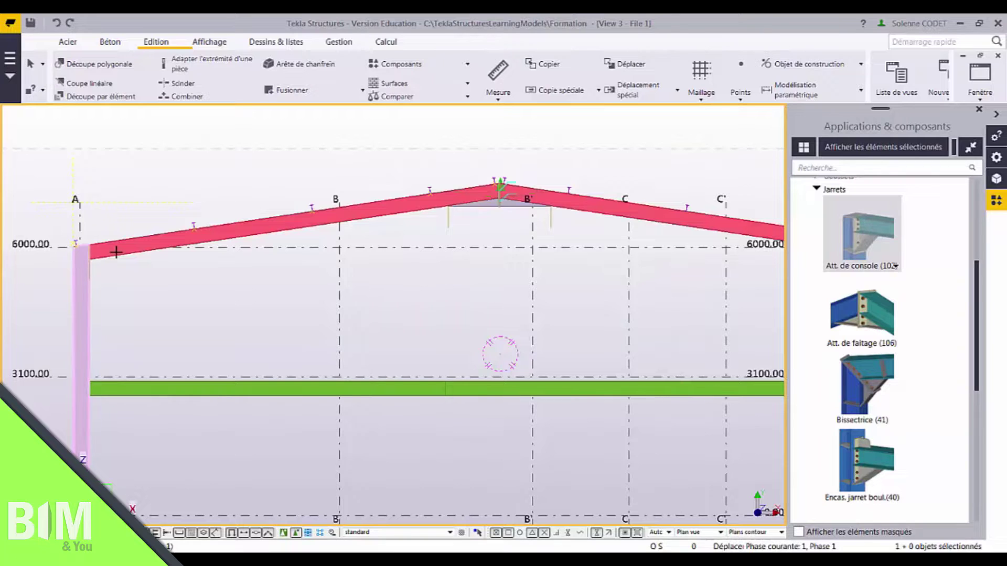
left_click(116, 252)
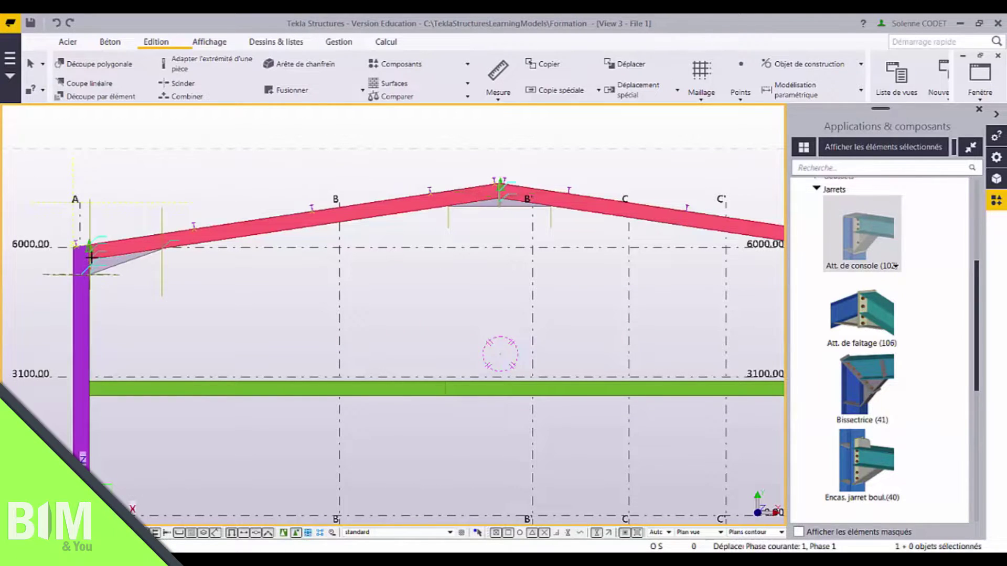
Step: Open the placed console connection's properties and browse the IPE sections in Profils I for its haunch profile
scroll(91, 257, "up", 5)
scroll(64, 205, "down", 2)
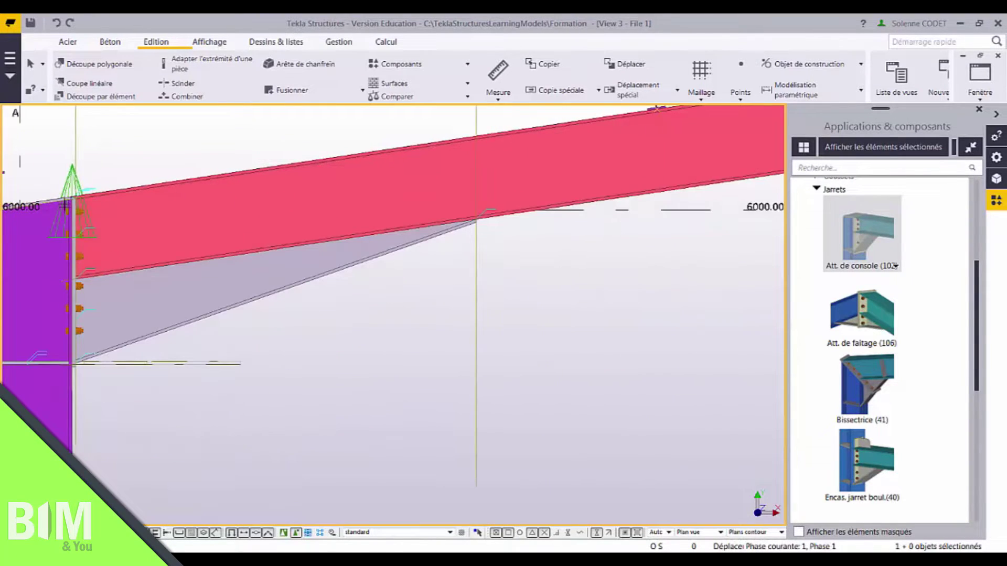
double_click(114, 248)
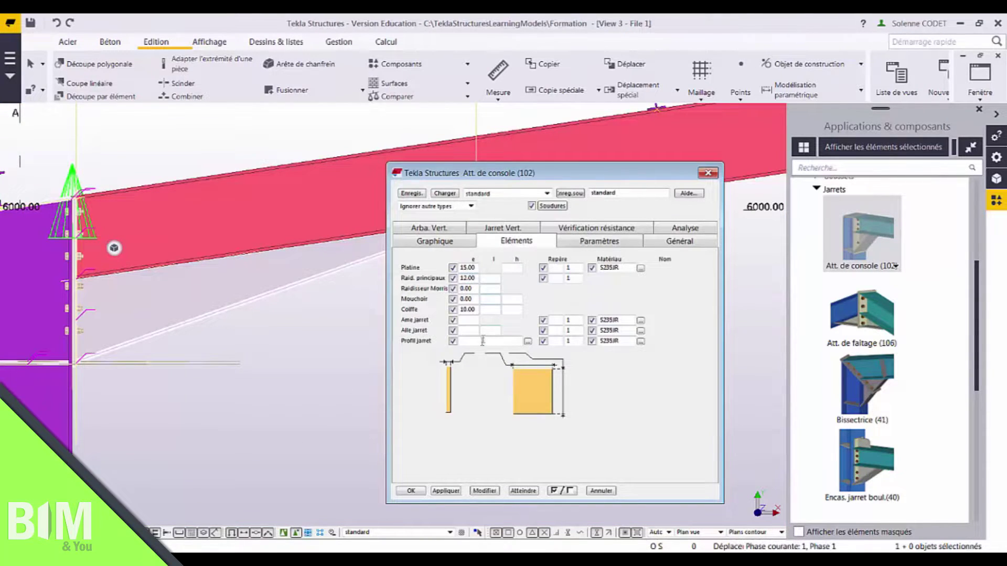
left_click(528, 342)
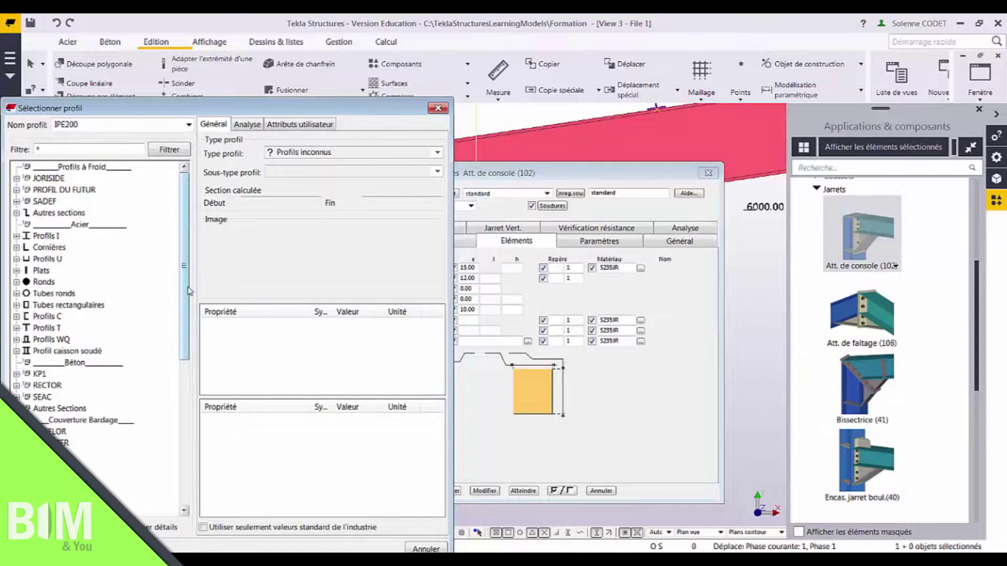
left_click(16, 236)
left_click(26, 306)
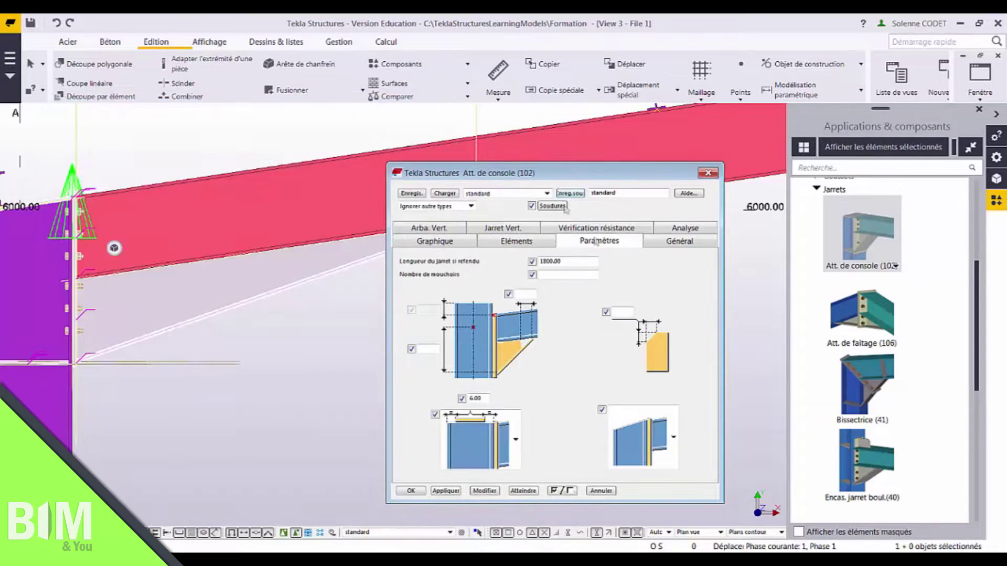
Step: Check the console connection's geometry and bolt settings and save them as the preset Assemblage Portique, accepting the properties
left_click(680, 242)
left_click(463, 245)
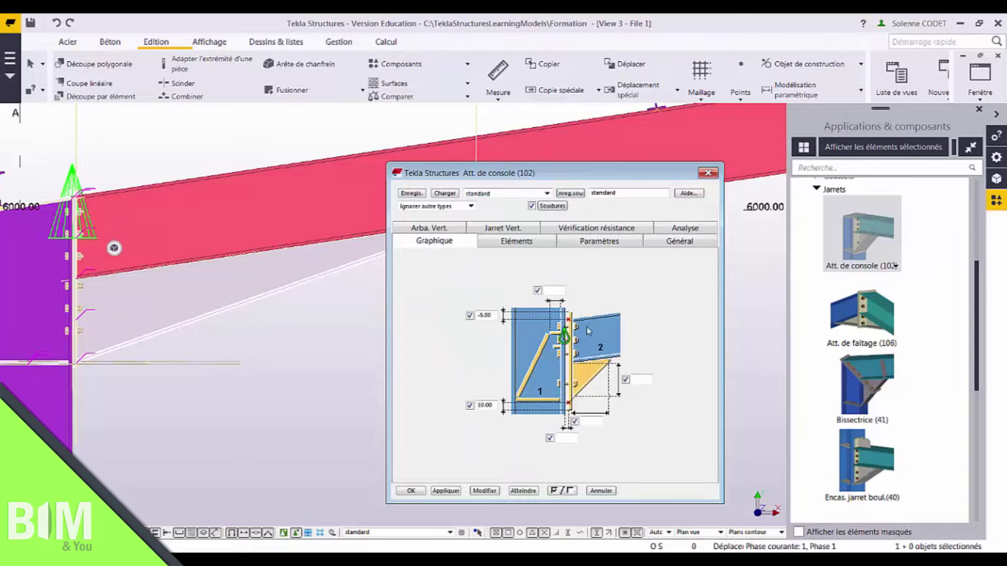
left_click(526, 230)
left_click(429, 241)
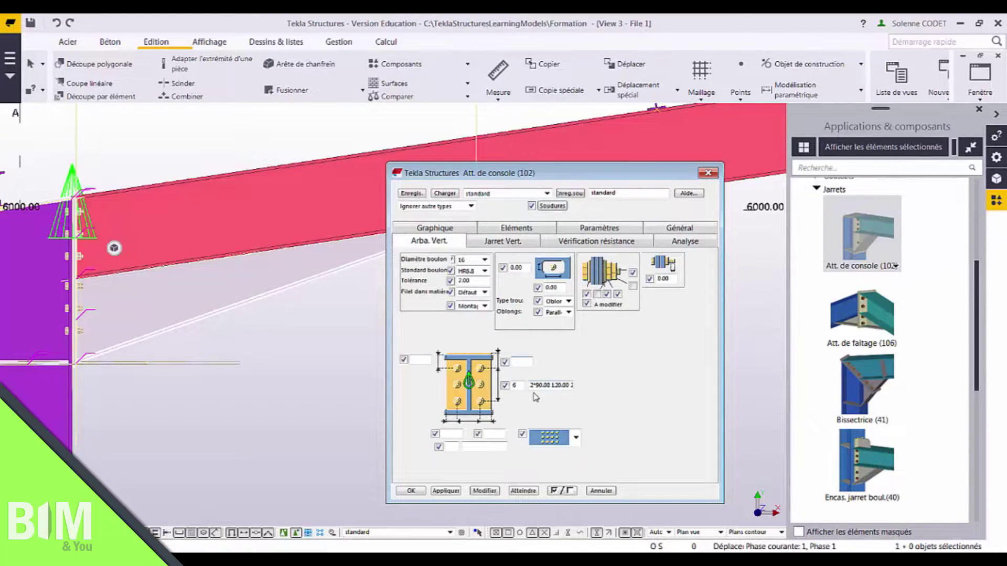
left_click(508, 244)
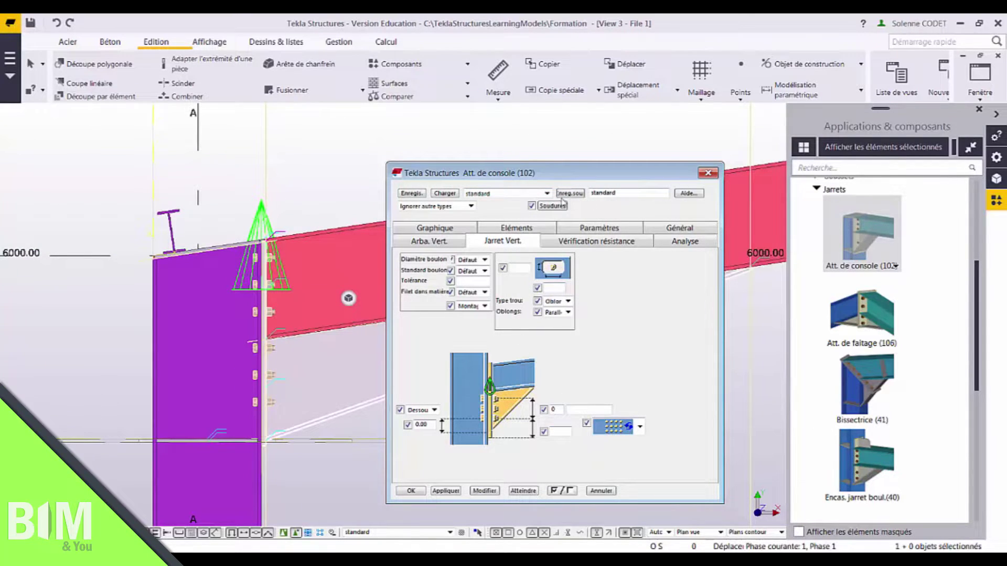
left_click_drag(625, 193, 551, 198)
type("AstPortique")
left_click(560, 194)
left_click(410, 491)
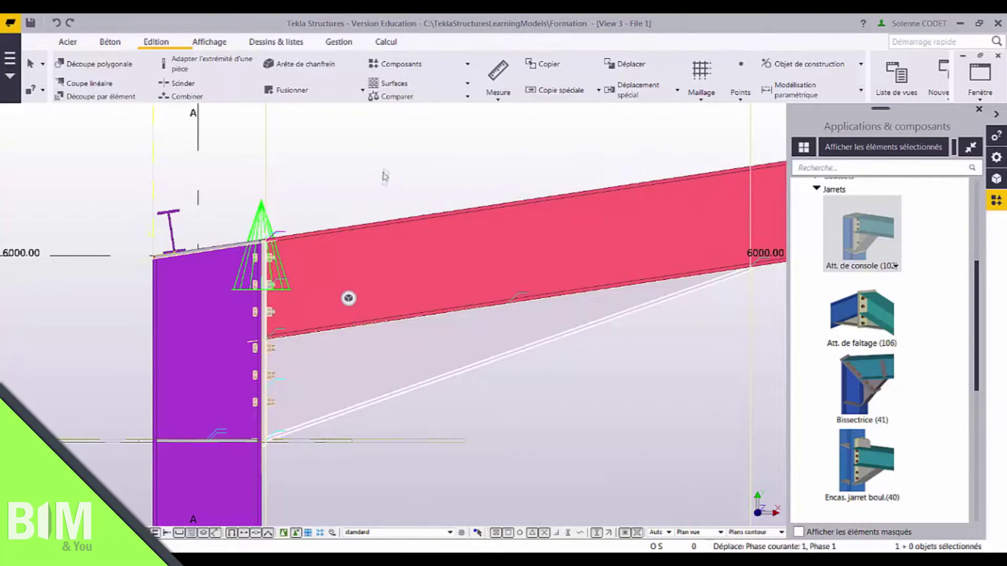
Step: Load the Assemblage Portique preset into the Att. de console (102) settings and accept it for the column on axis D
scroll(383, 184, "down", 3)
scroll(383, 185, "down", 10)
scroll(546, 195, "up", 3)
scroll(576, 182, "up", 10)
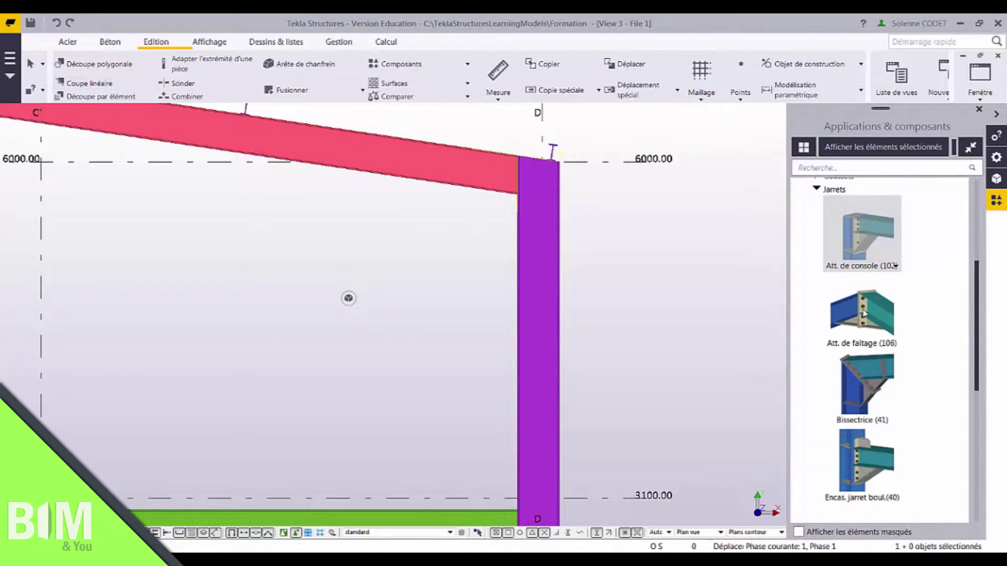
double_click(857, 237)
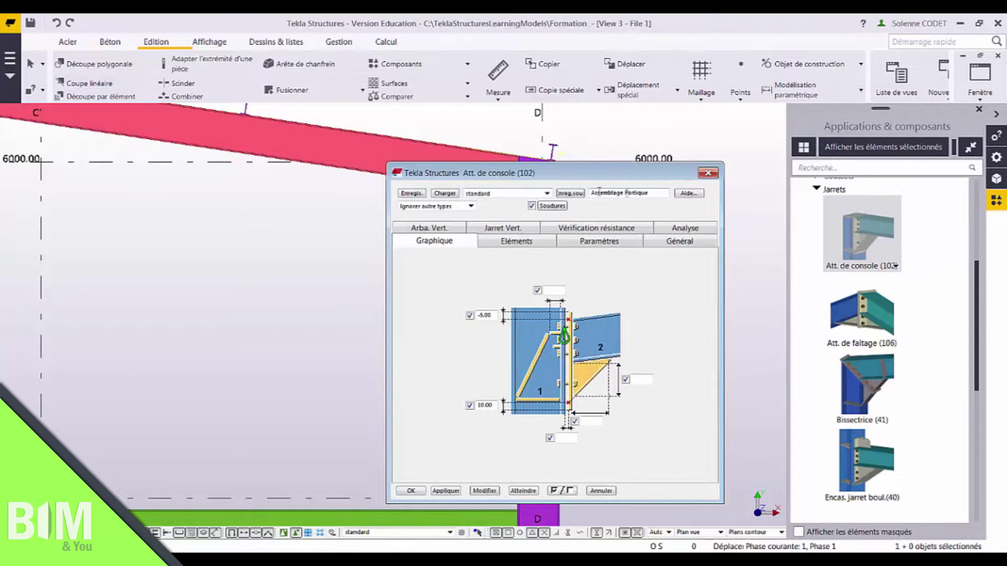
left_click(546, 193)
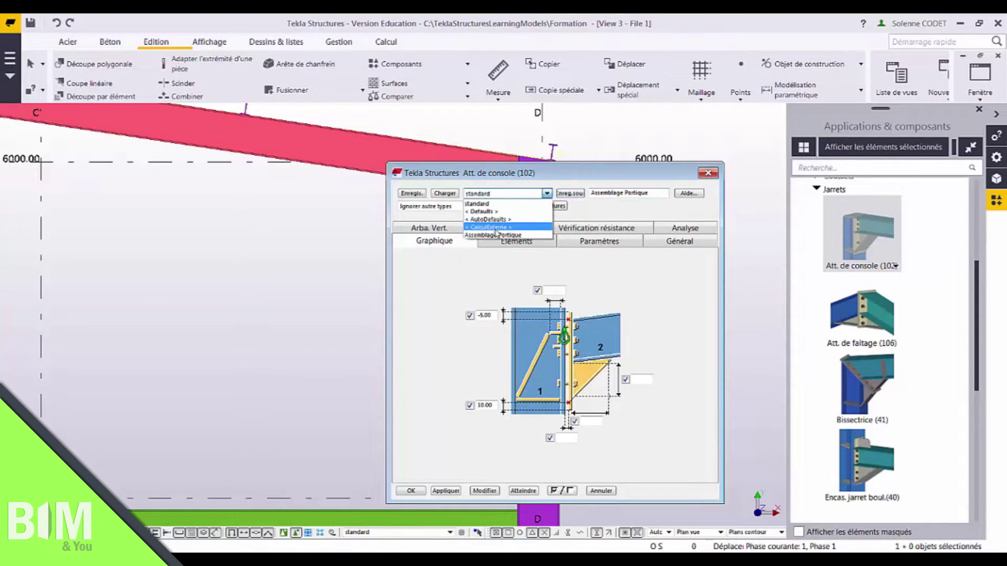
left_click(494, 237)
left_click(445, 193)
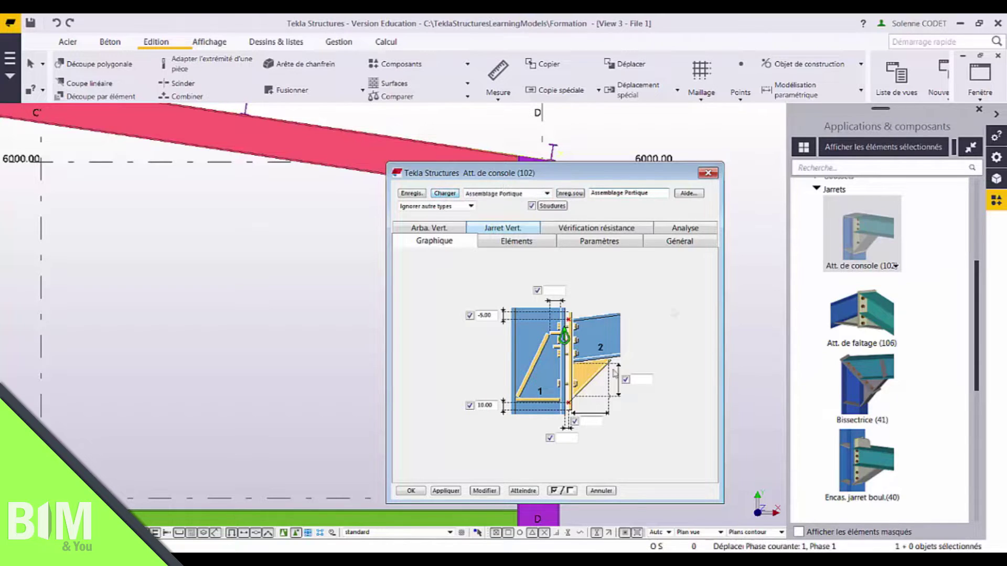
left_click(411, 491)
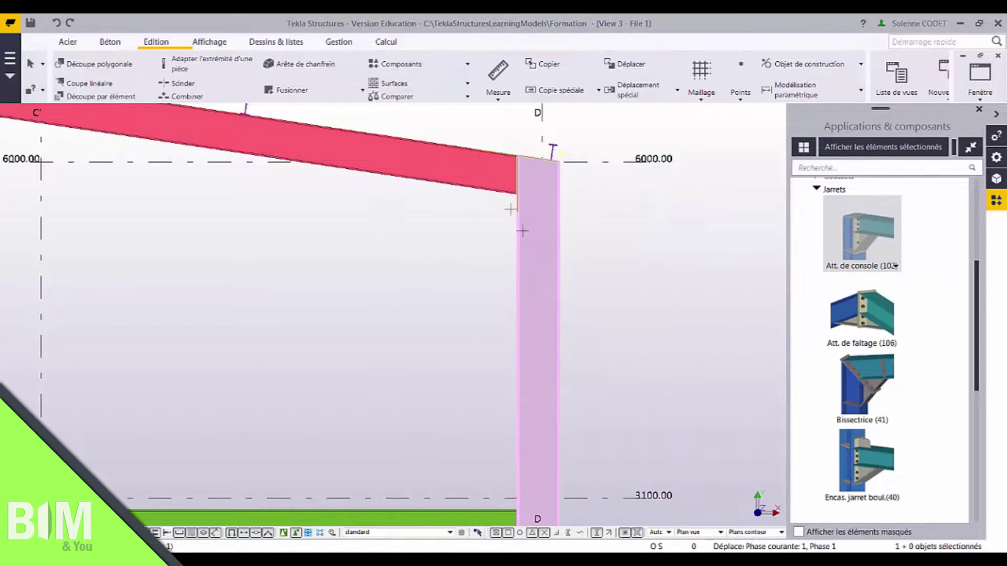
Step: Create the Att. de console (102) connection between the column on axis D and its adjoining rafter
left_click(533, 255)
scroll(449, 230, "down", 6)
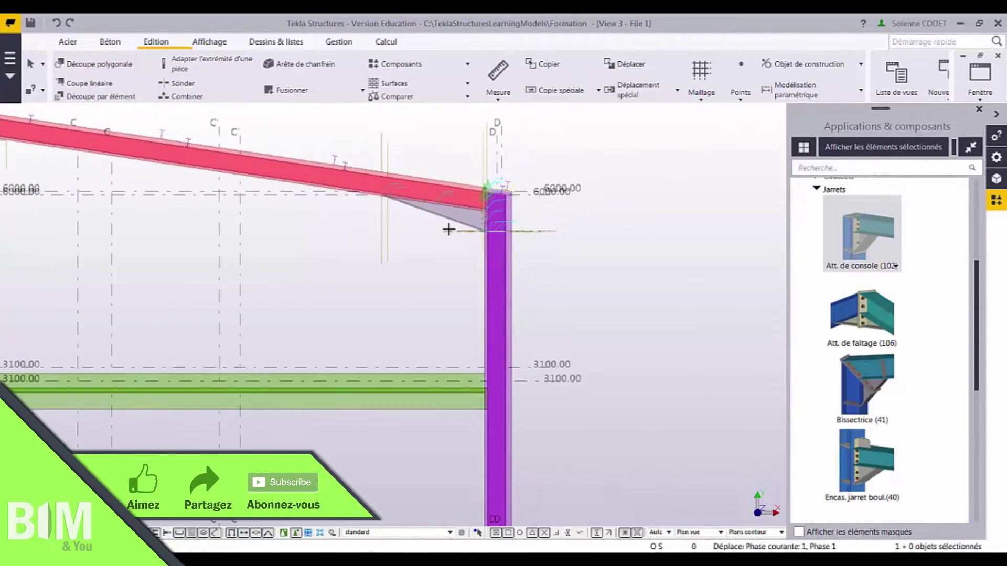
scroll(308, 209, "up", 5)
Step: Create a Continuité par platine (14) connection from the Platines group at the joint of the two floor beams at level 3100
scroll(308, 209, "down", 4)
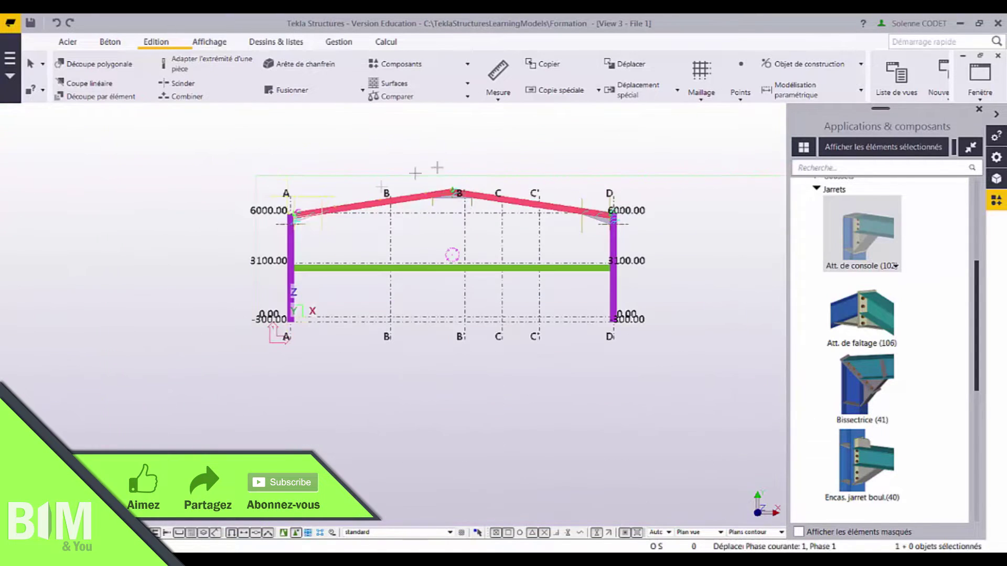
scroll(480, 274, "up", 6)
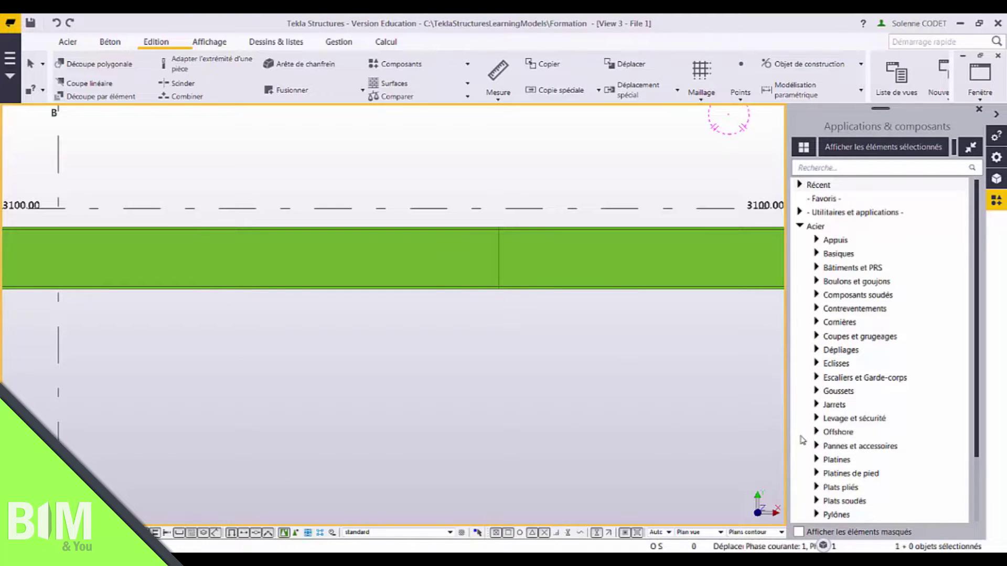
left_click(817, 460)
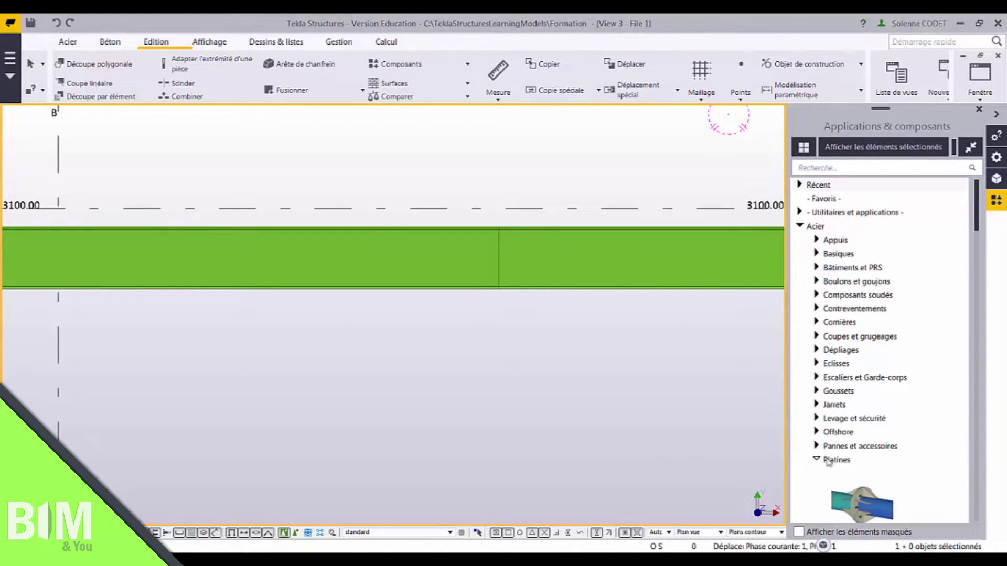
left_click_drag(980, 221, 979, 274)
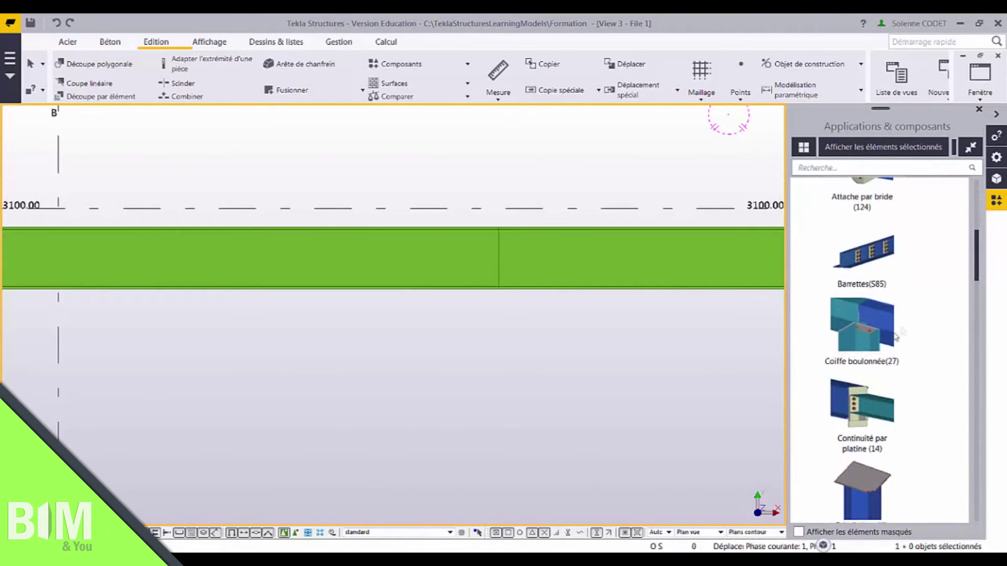
left_click(863, 419)
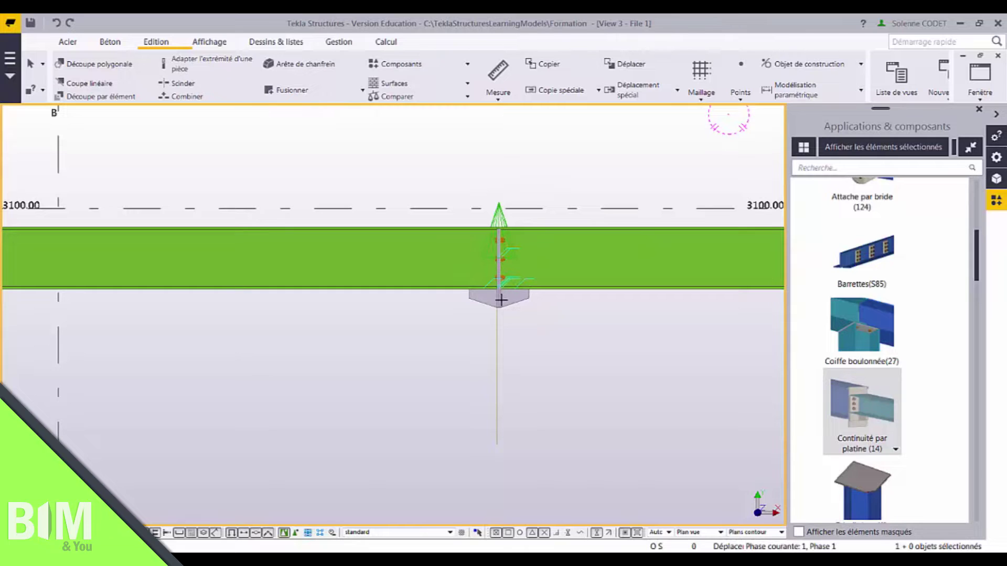
Step: Open the beam splice connection's properties, set the upper offsets of both end plates to 0 and apply the modification
double_click(500, 220)
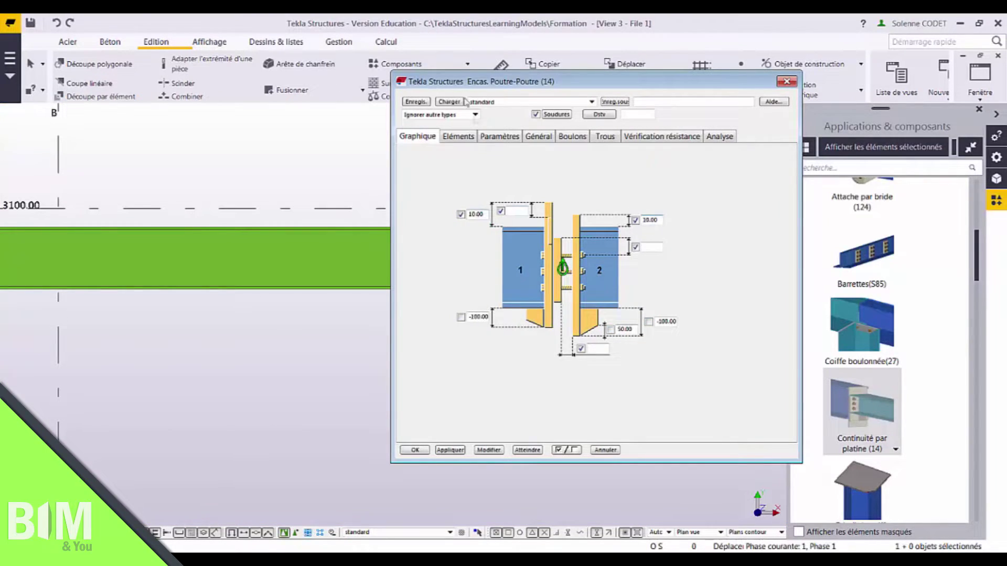
left_click_drag(471, 81, 664, 167)
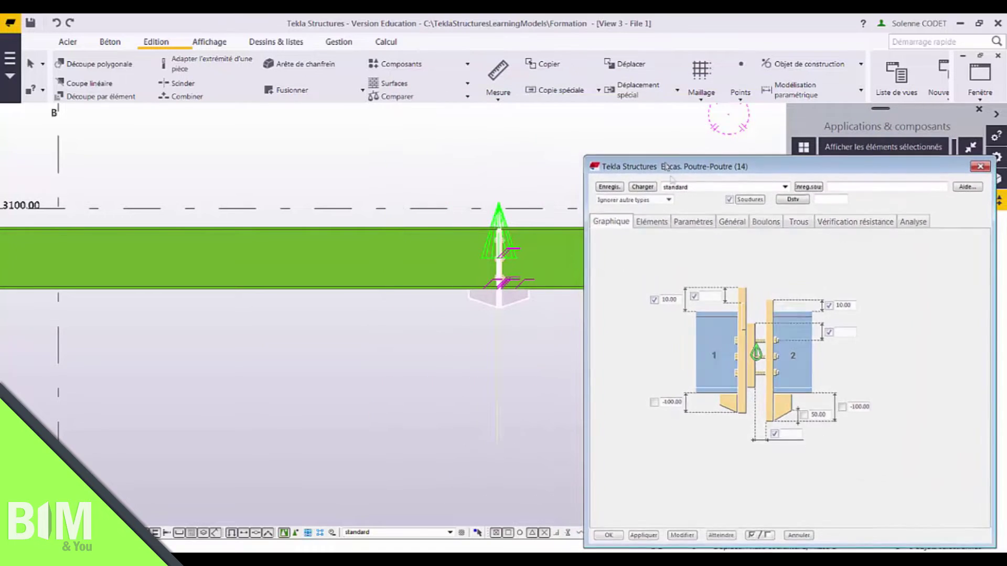
double_click(682, 300)
type("0")
double_click(840, 304)
left_click(683, 534)
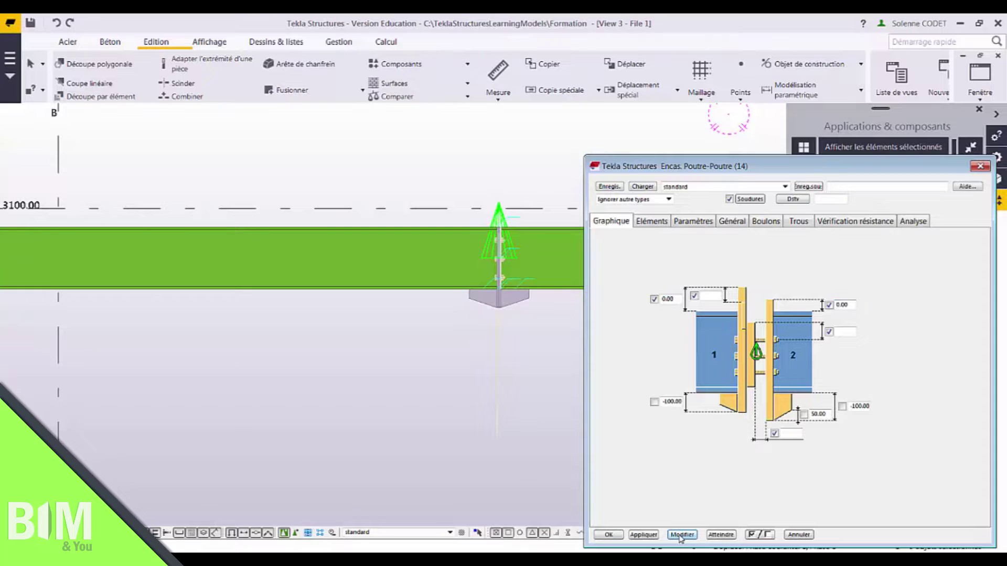
Step: Clear the thickness and width of the splice connection's stiffeners (Raidisseurs) and apply the modification
left_click(651, 221)
double_click(665, 405)
key("Delete")
key("Tab")
key("Delete")
left_click(682, 535)
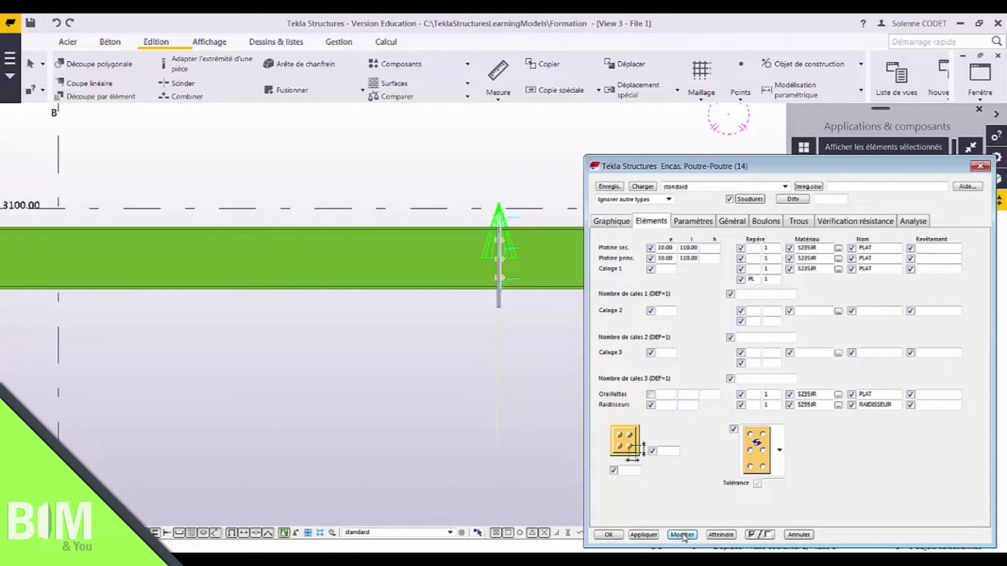
Step: Set the lower offsets of both splice end plates to 0, apply the modification and check the joint up close
left_click(618, 222)
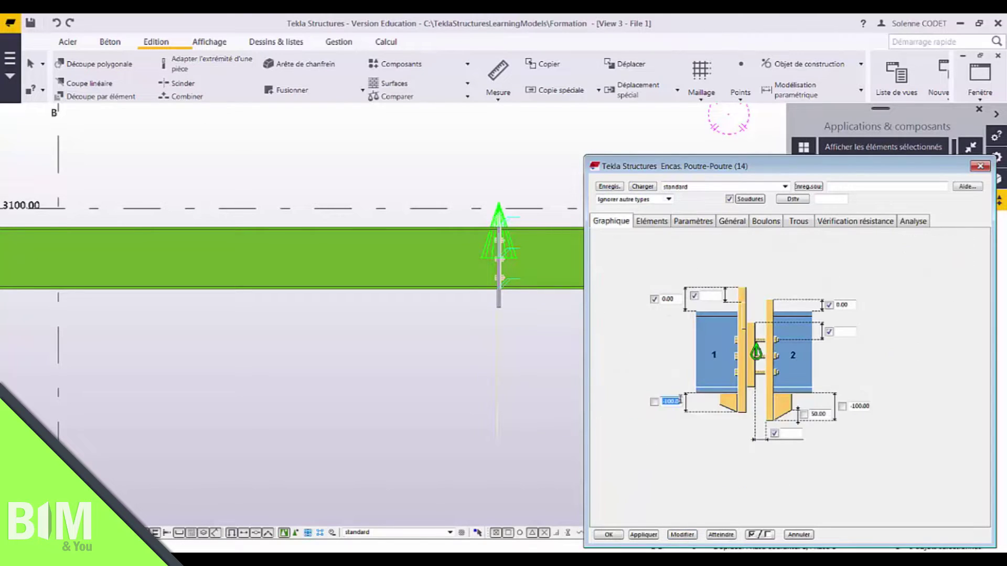
type("0")
left_click_drag(850, 409, 879, 407)
type("0")
left_click(682, 534)
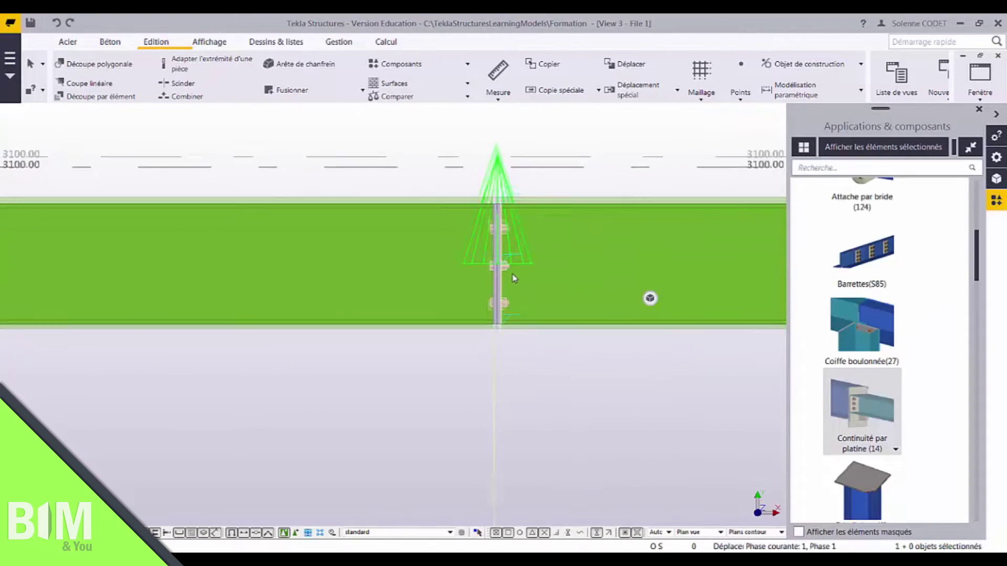
scroll(649, 297, "up", 5)
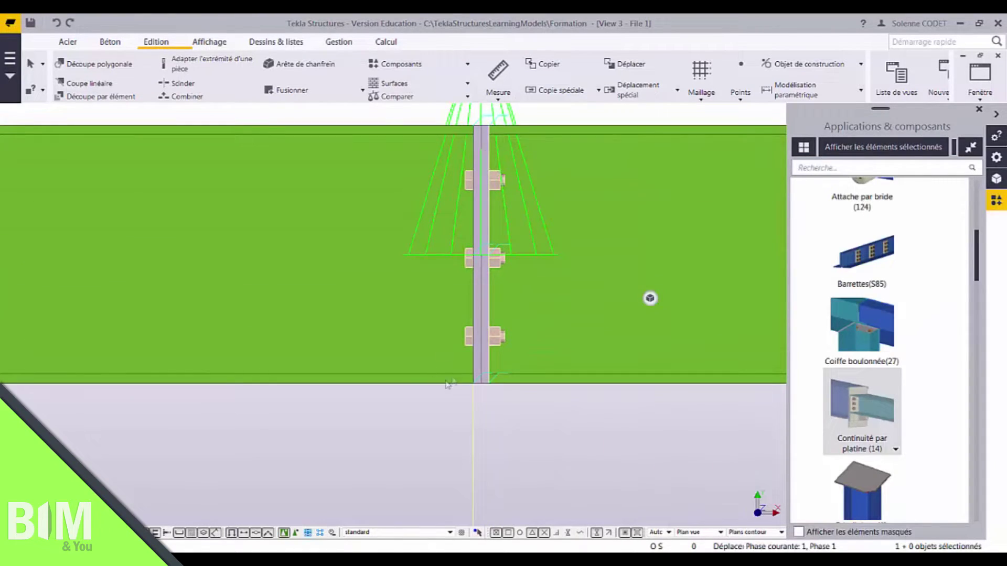
scroll(524, 190, "down", 5)
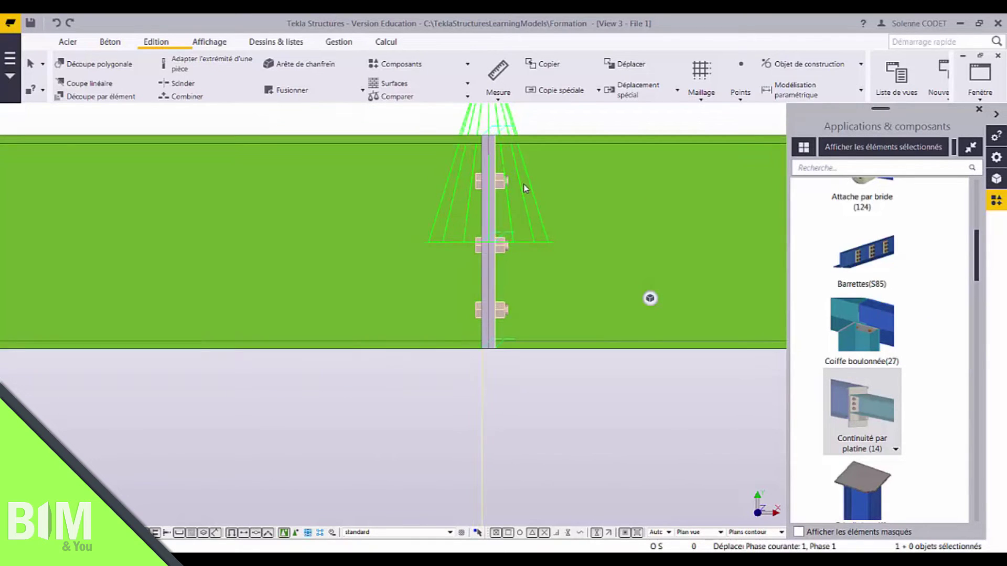
Step: Create an Encas. jarret boul. (40) connection from the Jarrets group between the column on axis A and the floor beam
scroll(524, 188, "down", 5)
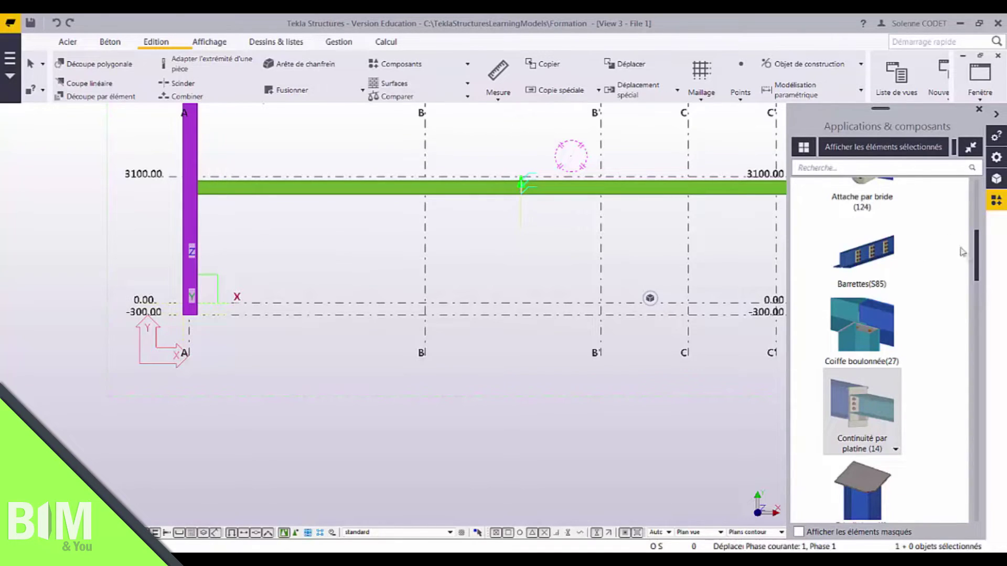
left_click_drag(976, 245, 975, 210)
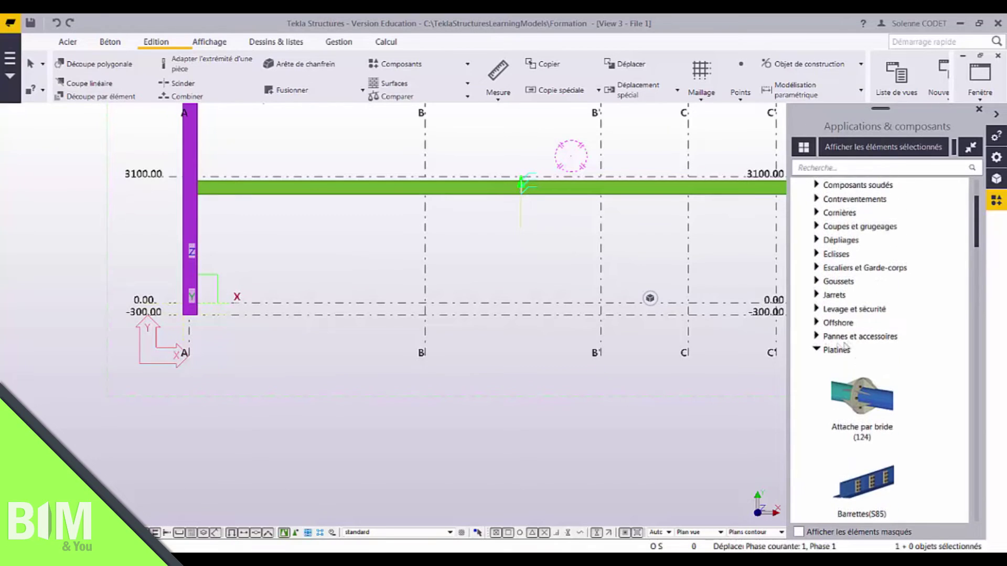
left_click(817, 350)
left_click(817, 325)
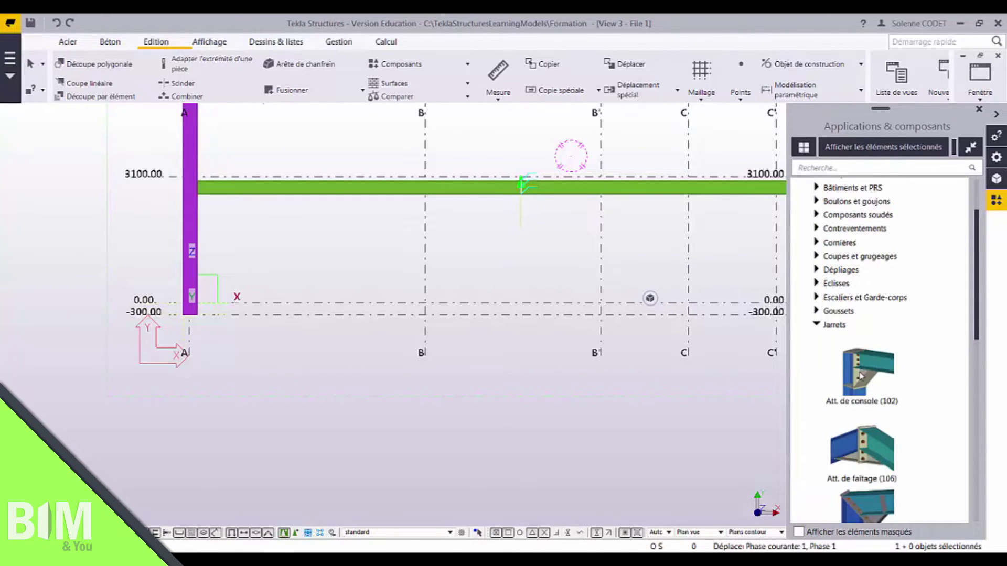
scroll(860, 374, "down", 3)
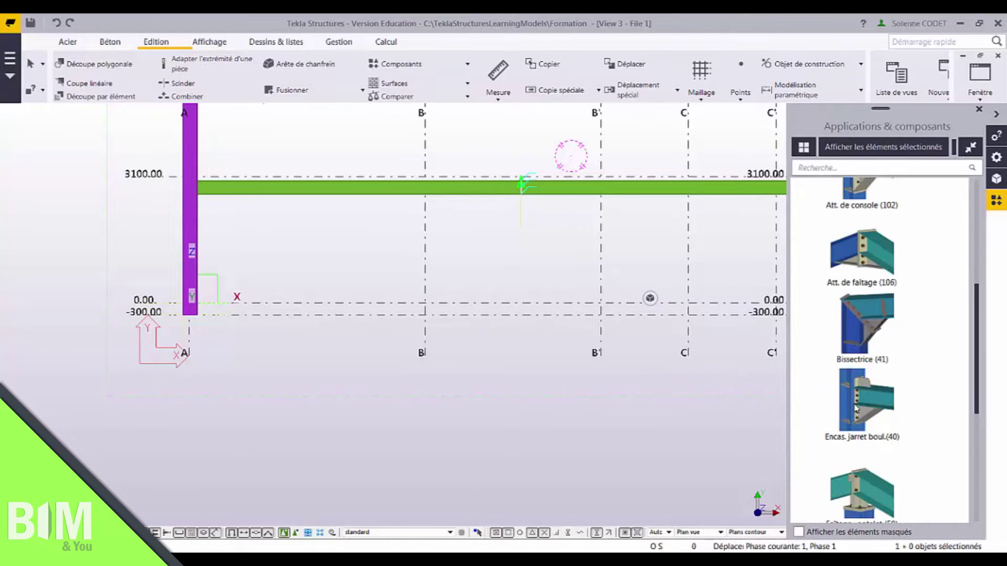
left_click(855, 409)
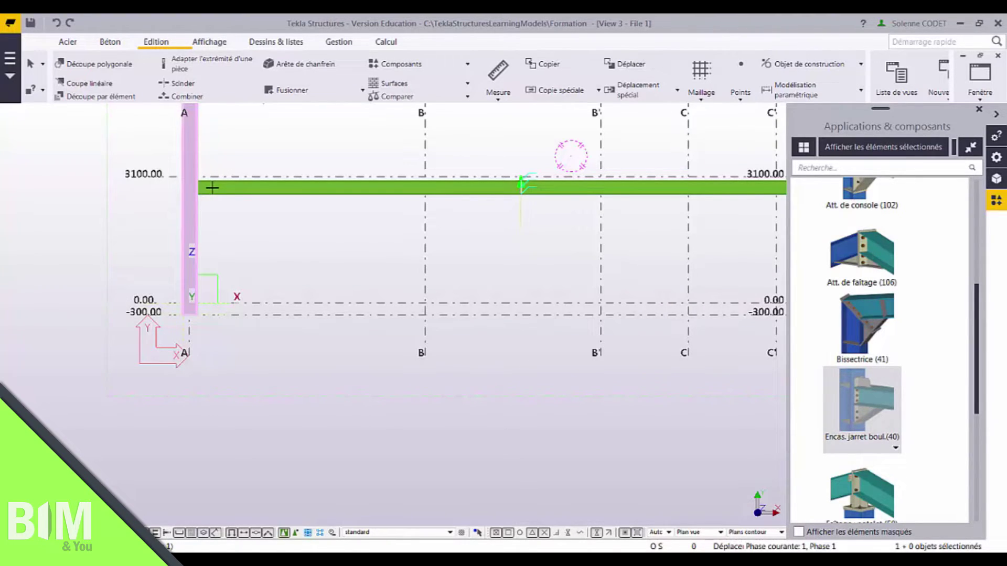
left_click(213, 189)
scroll(216, 189, "up", 5)
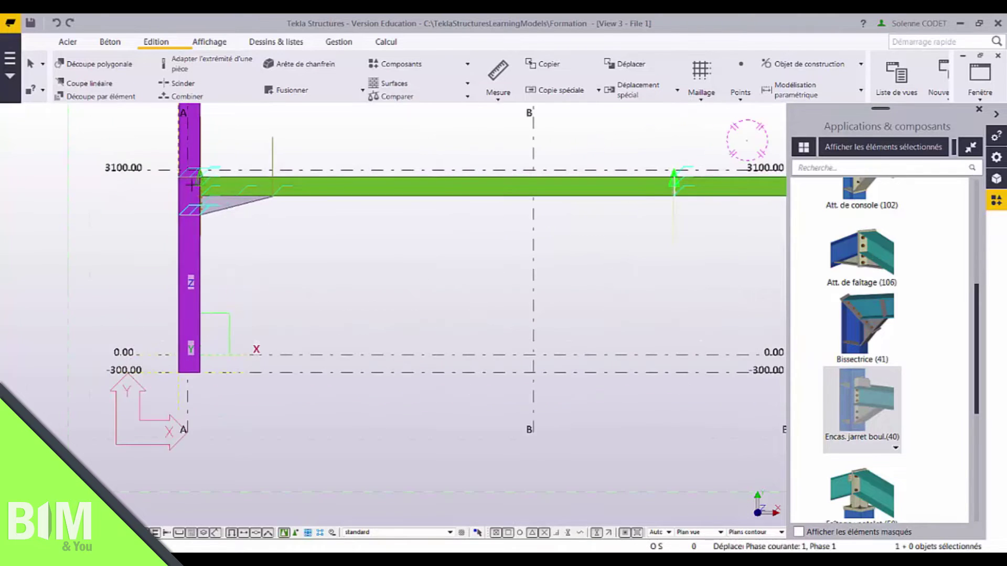
Step: Open the haunched beam-to-column connection's properties and set the diagonal stiffener and upper haunch plate (Plat jarret sup.) thicknesses to 10
left_click(241, 169)
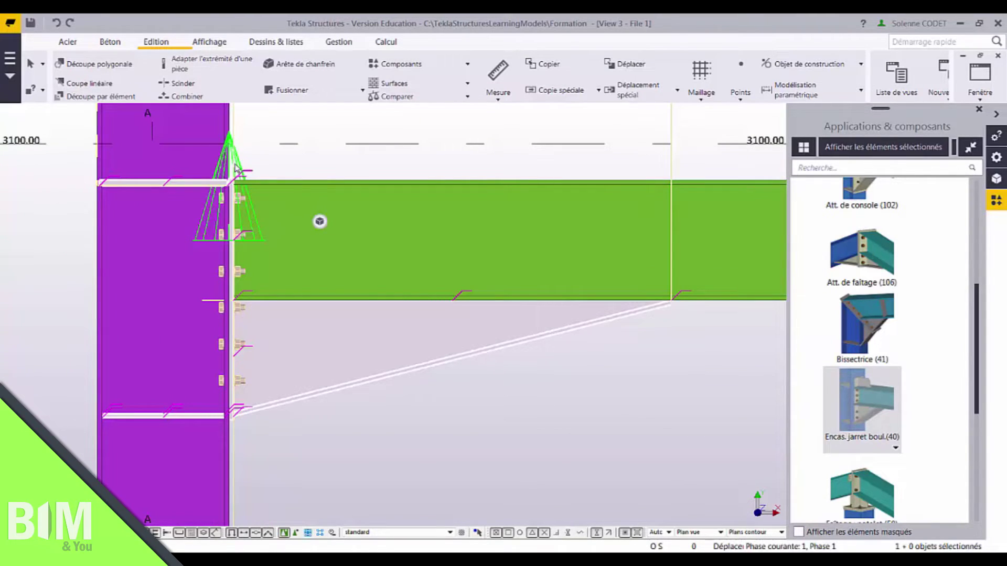
double_click(234, 168)
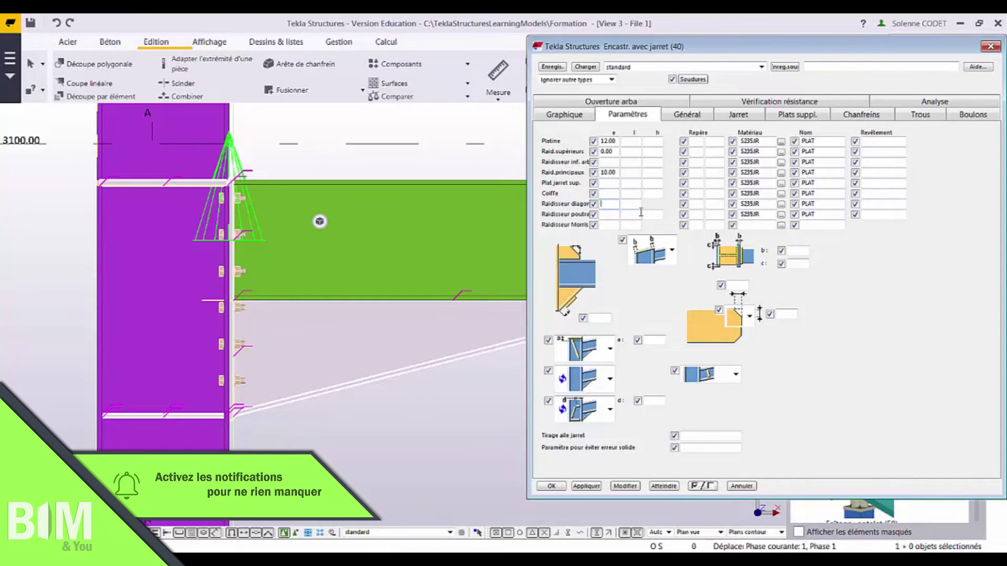
left_click(607, 183)
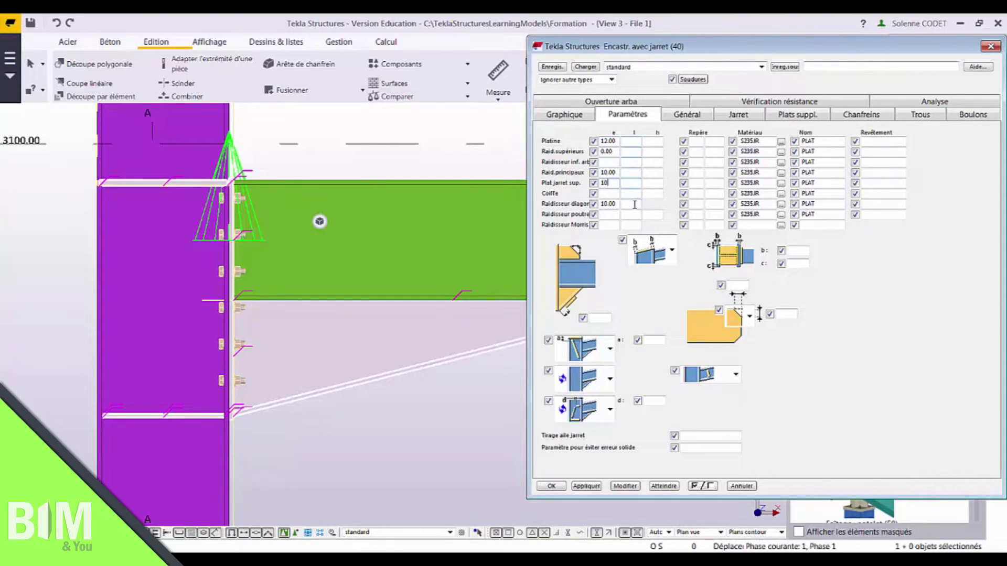
Step: Set the haunch profile (Profil jarret) to IPE330 and its L1 length to 600, and apply the modification
left_click(737, 115)
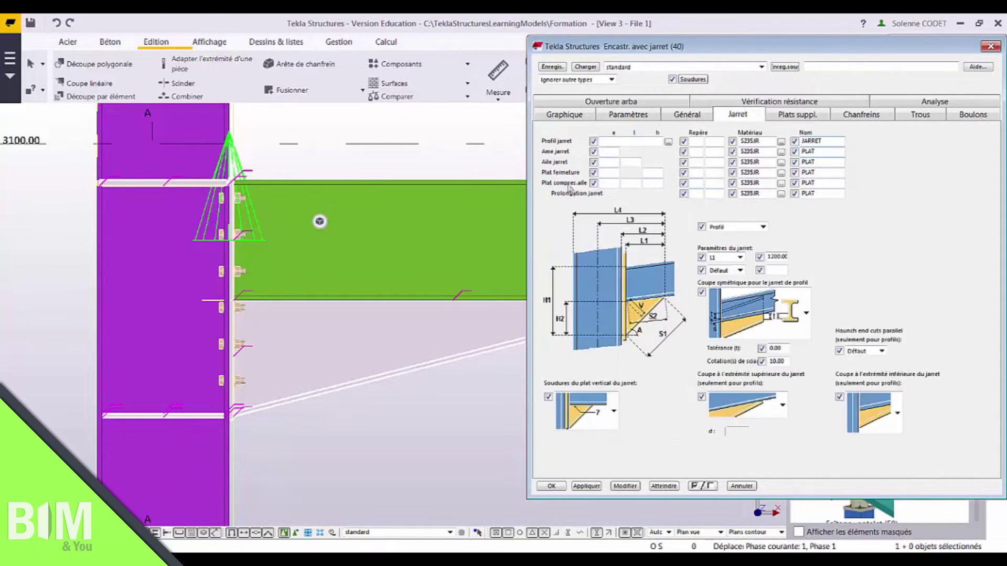
left_click(669, 142)
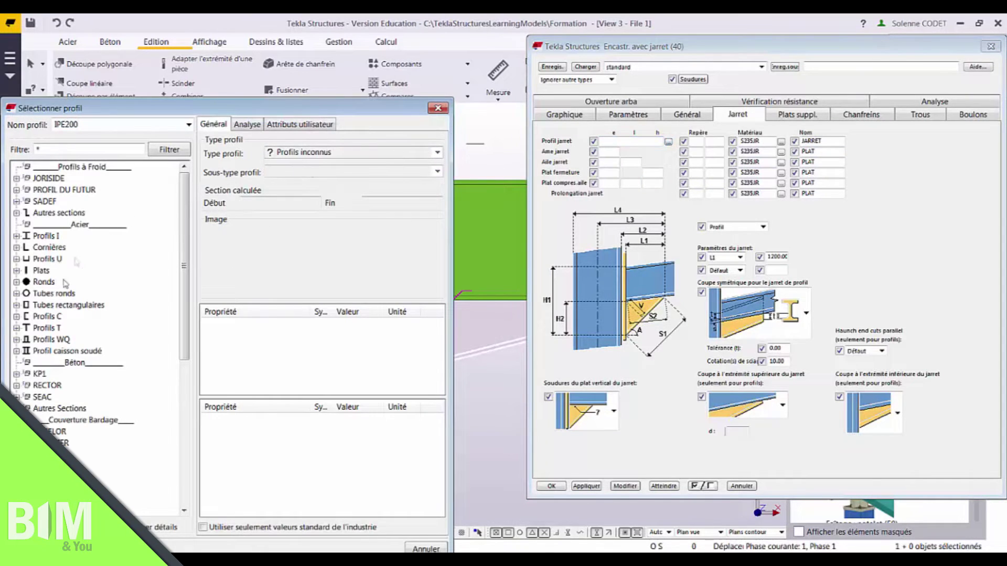
left_click(16, 236)
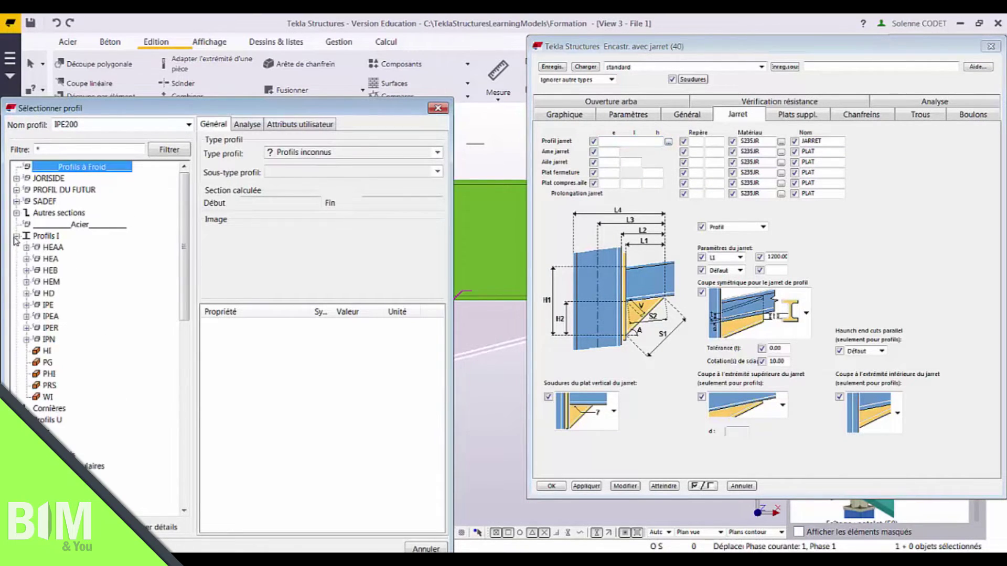
left_click(25, 305)
double_click(61, 386)
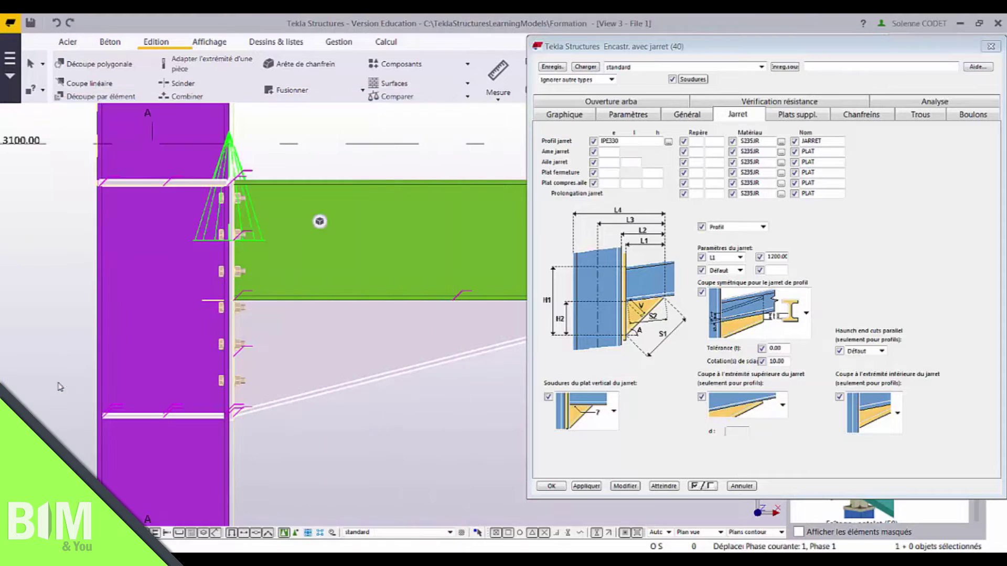
double_click(772, 256)
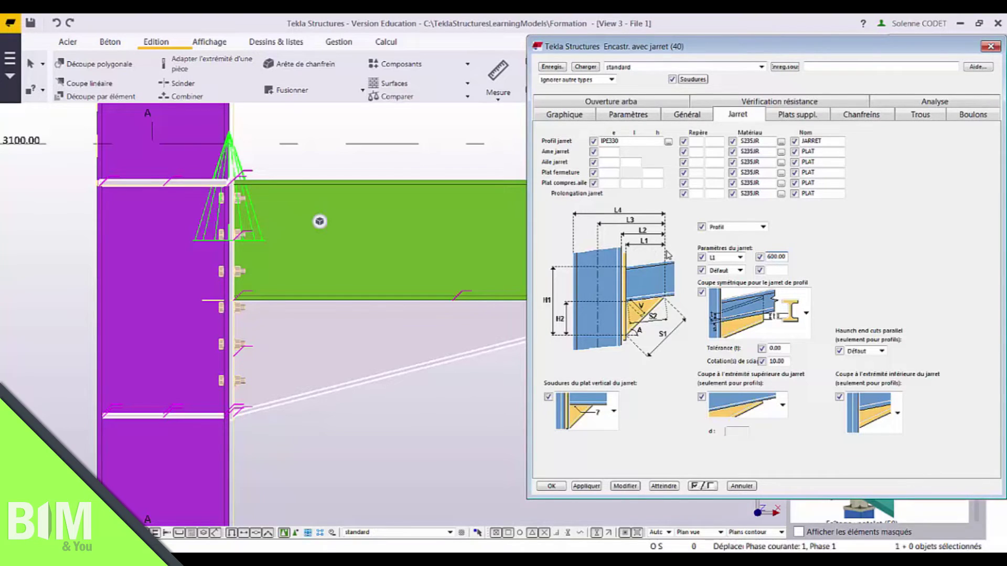
left_click(627, 487)
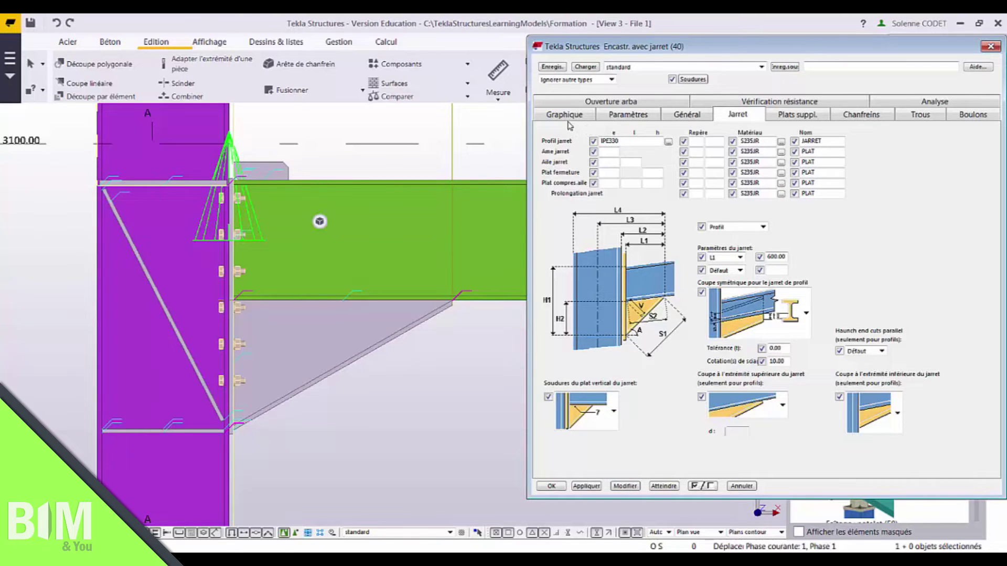
Step: Set the upper haunch plate (Plat jarret sup.) width to 200 and height to 400, apply the modification and inspect the joint
left_click(628, 115)
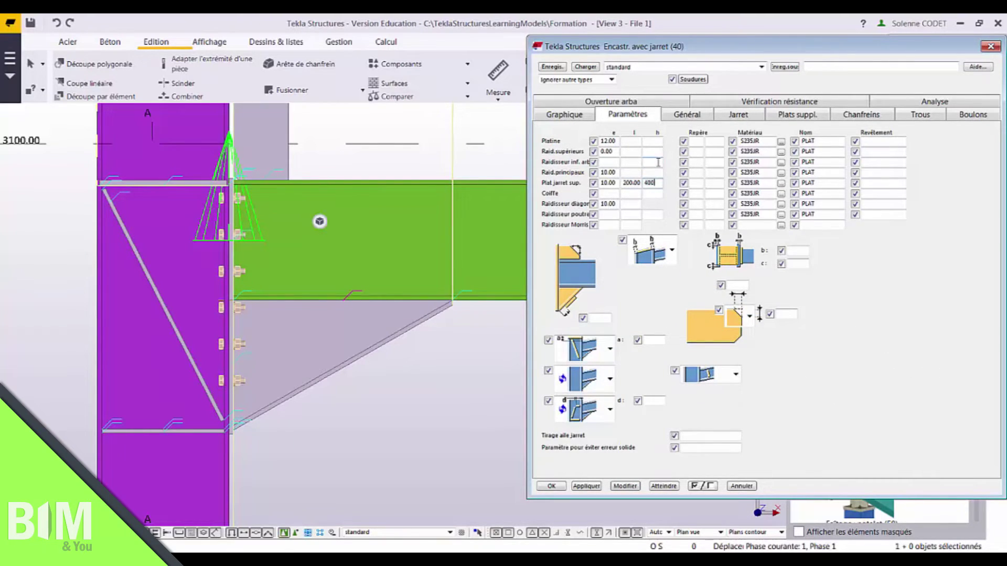
left_click(625, 486)
scroll(399, 263, "down", 3)
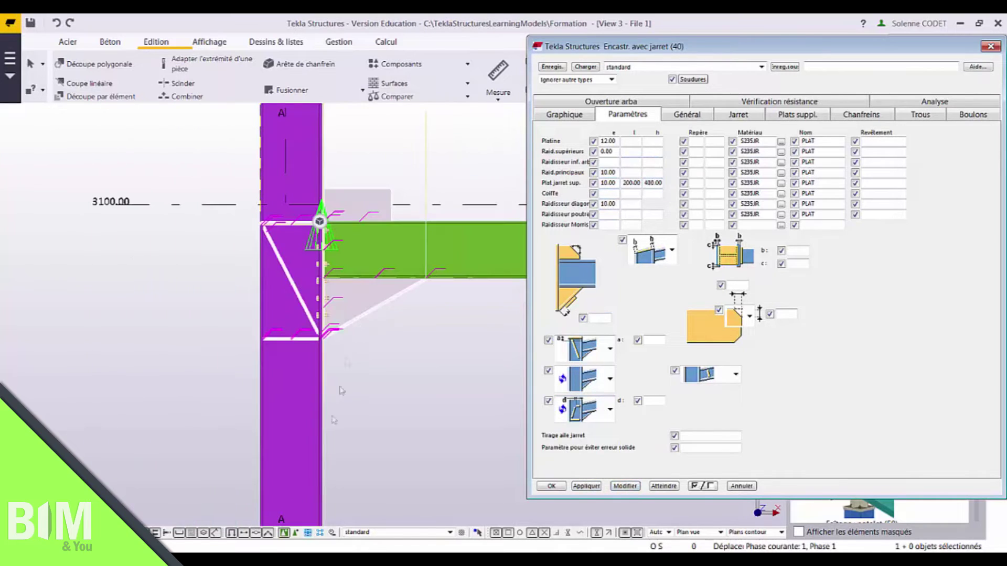
scroll(320, 291, "up", 5)
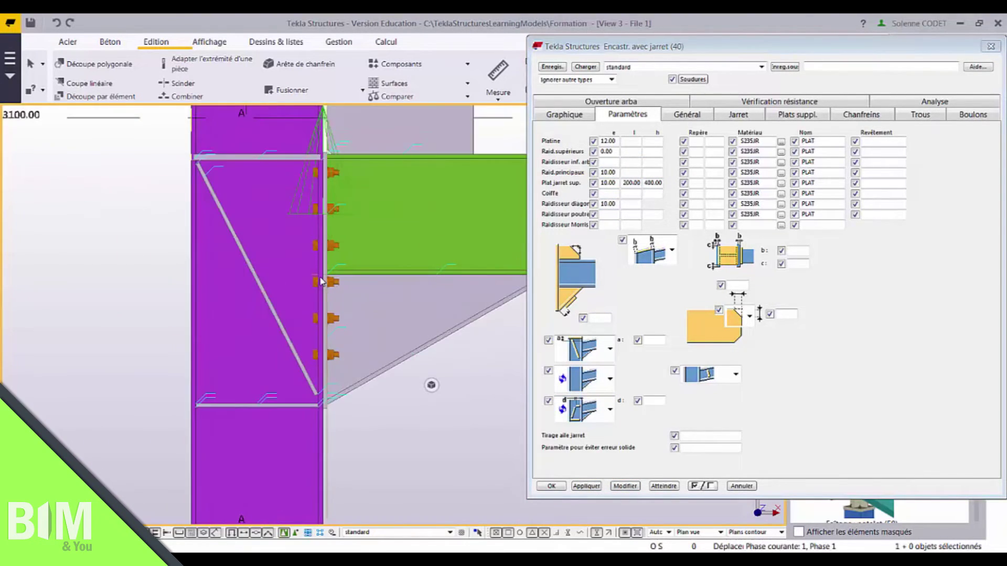
scroll(321, 282, "up", 1)
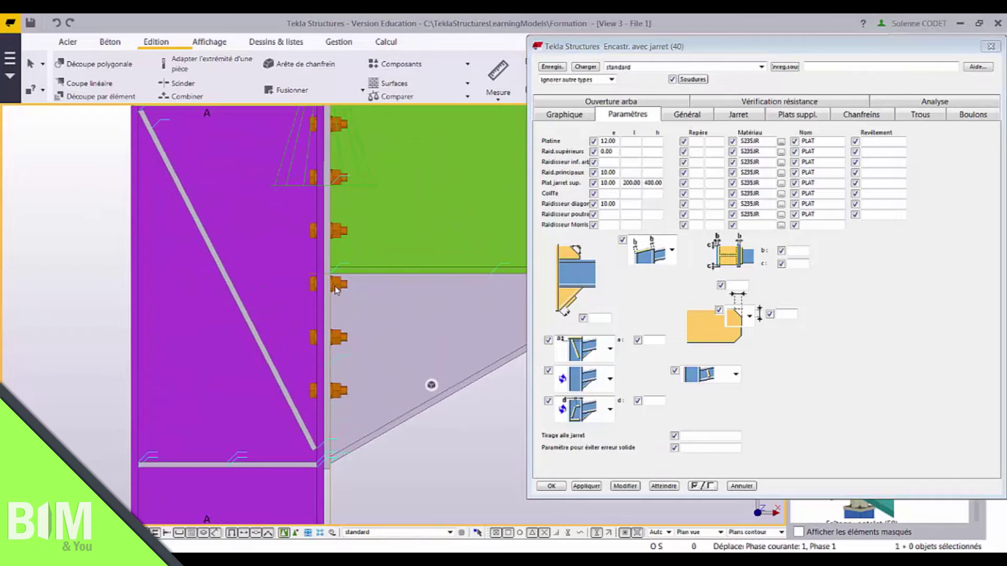
scroll(333, 216, "down", 2)
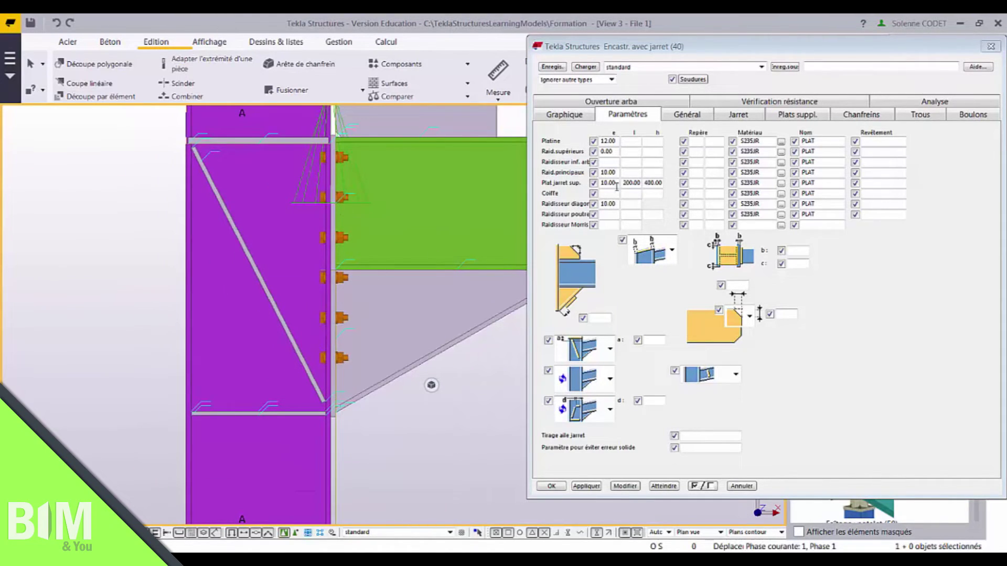
Step: Set the bolt group's top offset to 50, upper edge distance to 100 and vertical spacing to 110, apply and save the settings as Liaison Poteau Poutre
left_click(973, 114)
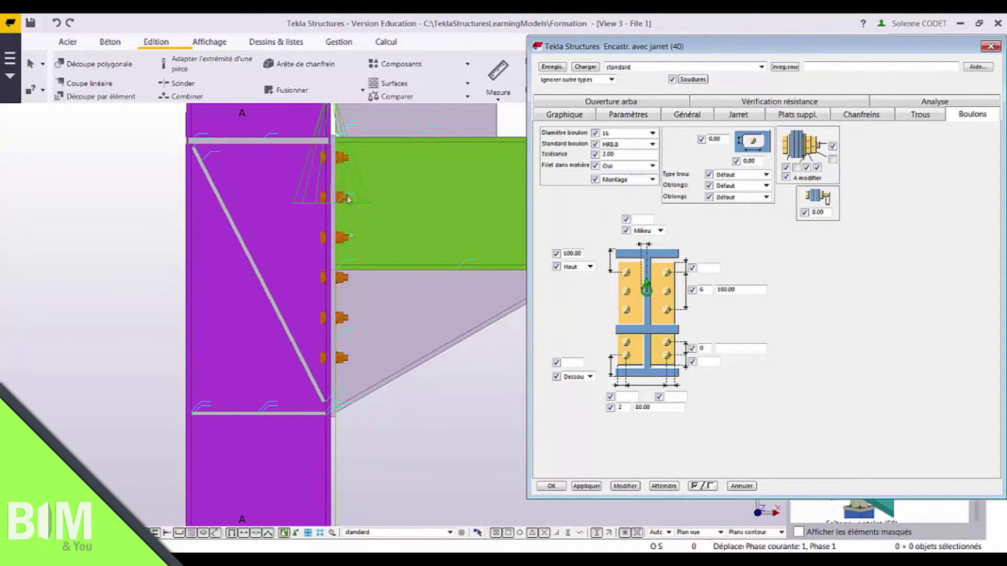
left_click(721, 289)
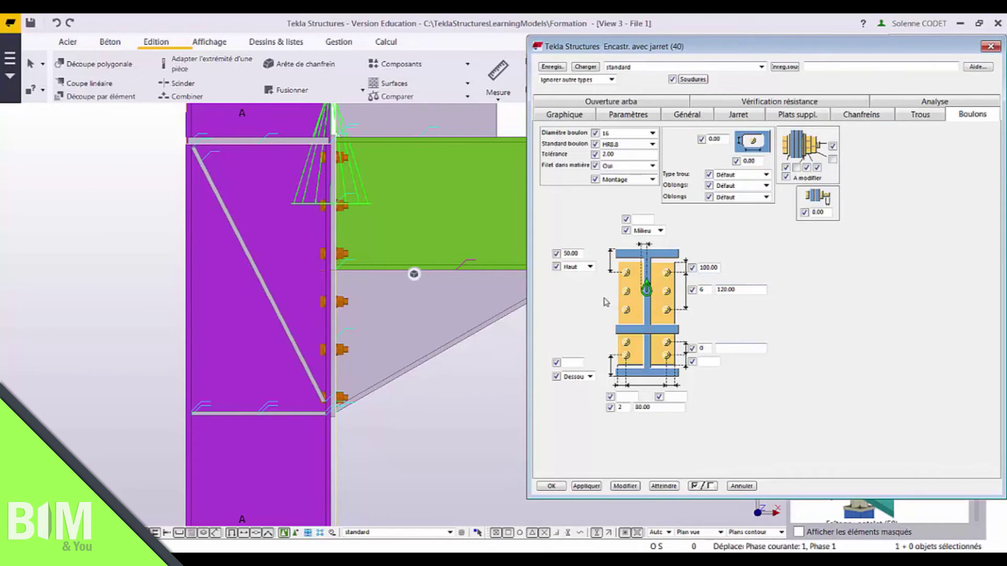
left_click(724, 289)
key("BackSpace")
type("1")
left_click(625, 487)
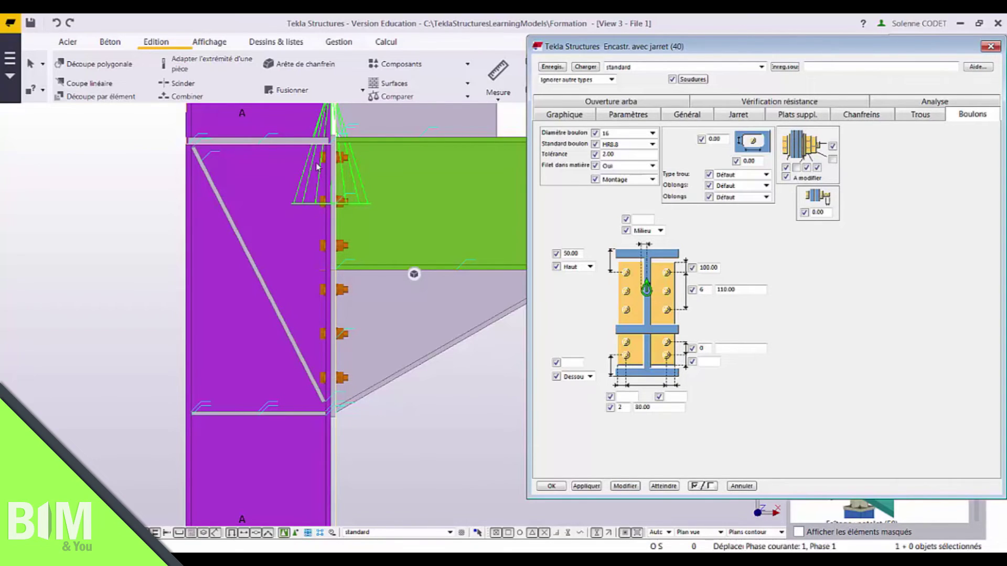
left_click(828, 65)
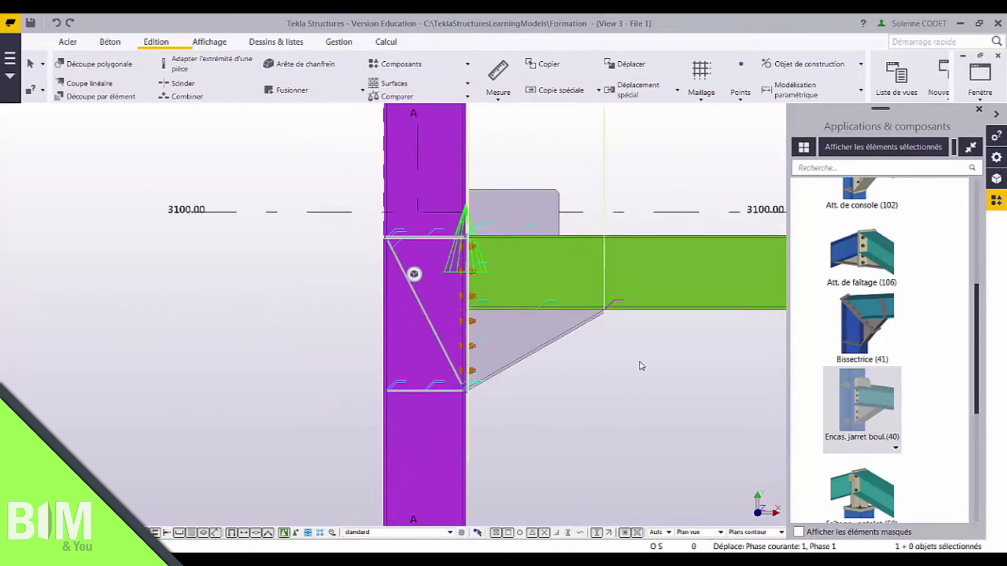
Step: Create another Encas. jarret boul. (40) connection between the column on axis D and the floor beam
scroll(623, 377, "down", 3)
mouse_move(609, 357)
middle_mouse_down()
mouse_move(109, 368)
mouse_move(523, 370)
middle_mouse_up()
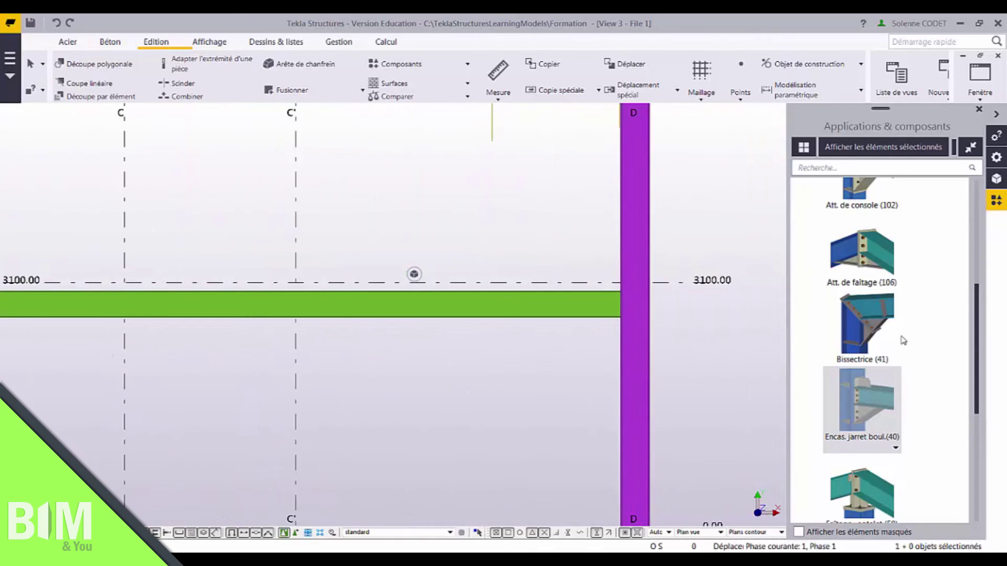
left_click(853, 410)
scroll(623, 313, "up", 3)
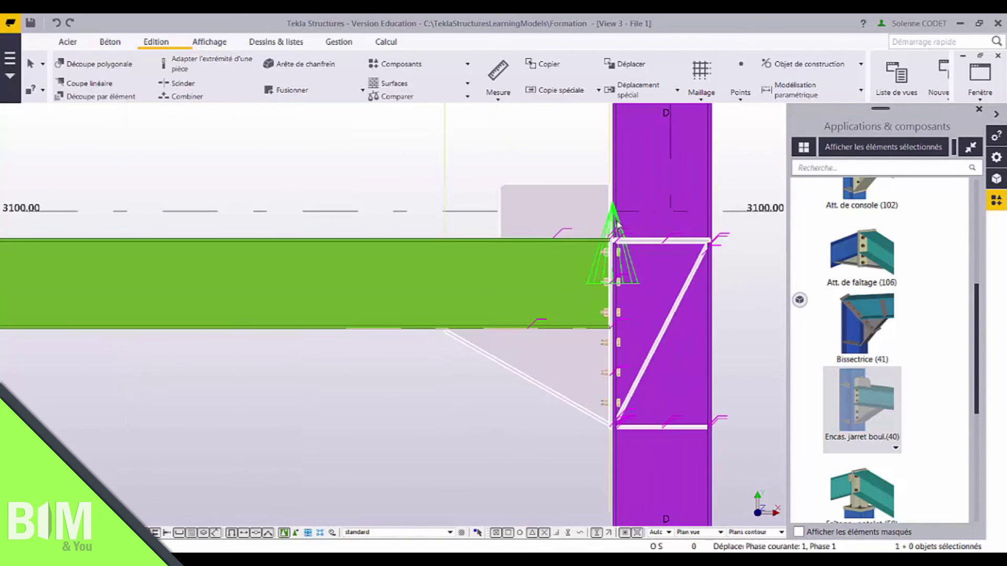
Step: Load the saved Liaison Poteau Poutre settings into the axis D connection, apply the modification, close its properties and check the whole frame
double_click(619, 231)
left_click(762, 67)
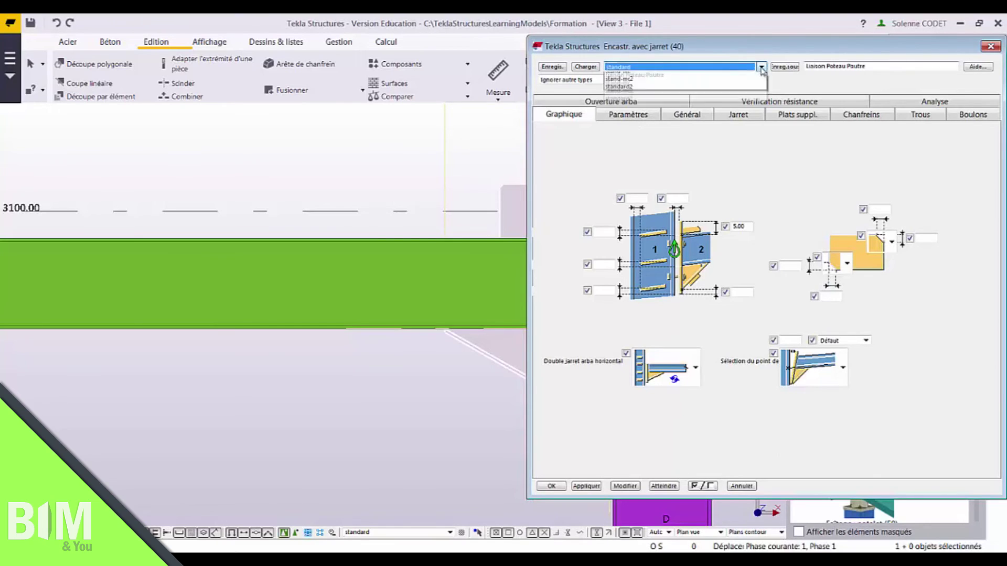
left_click(669, 112)
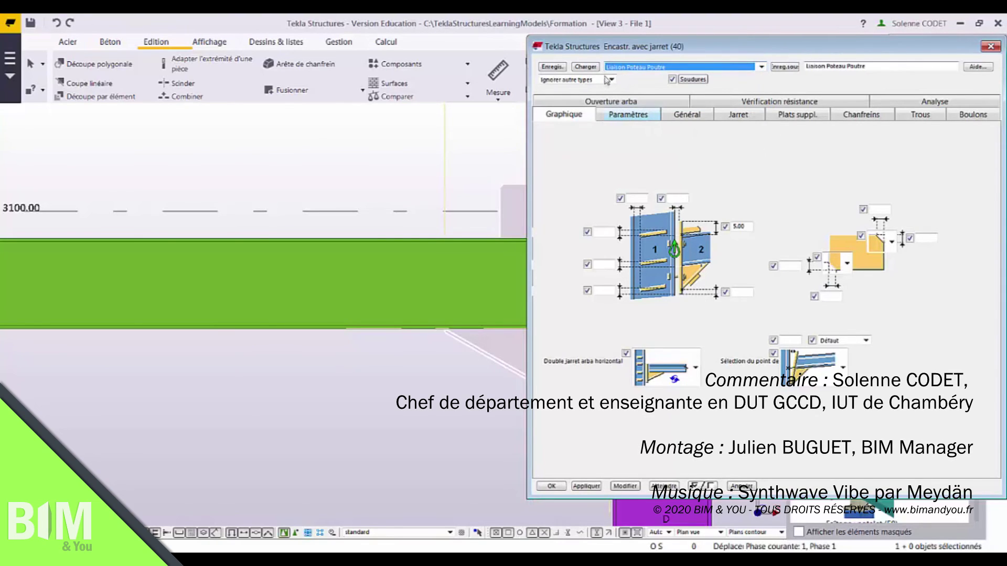
left_click(586, 66)
left_click(622, 489)
left_click(558, 486)
scroll(427, 198, "down", 10)
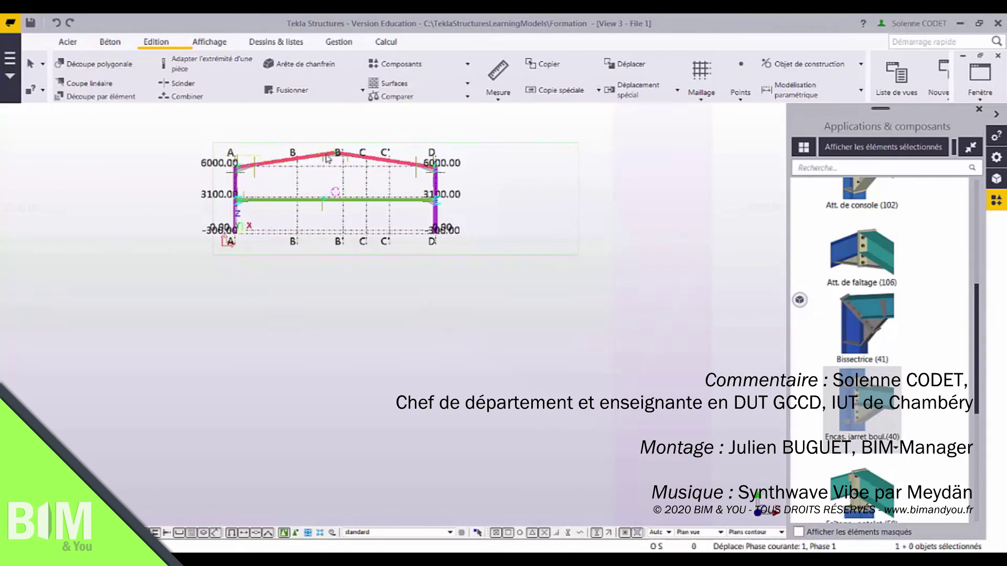
scroll(326, 158, "down", 3)
scroll(382, 156, "up", 10)
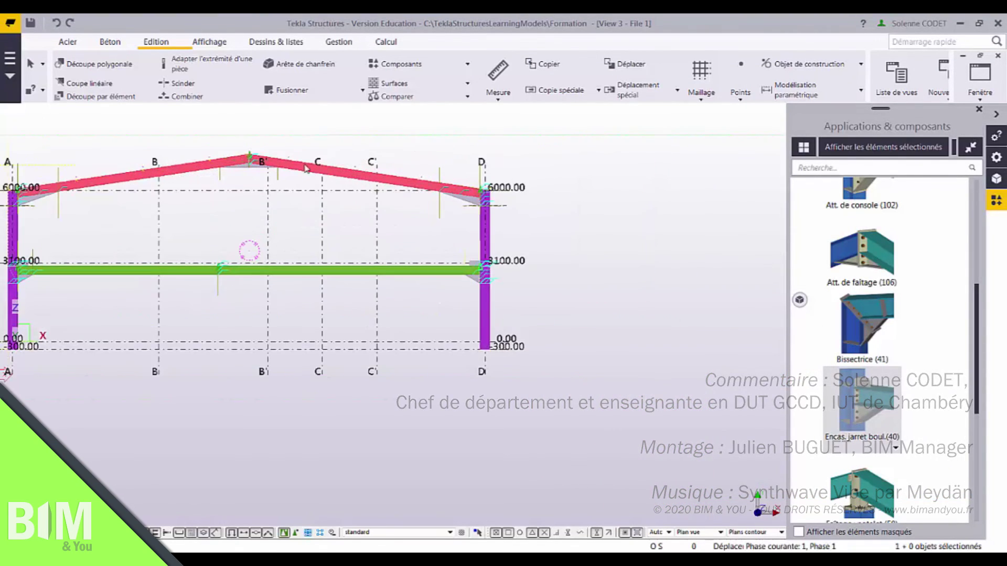